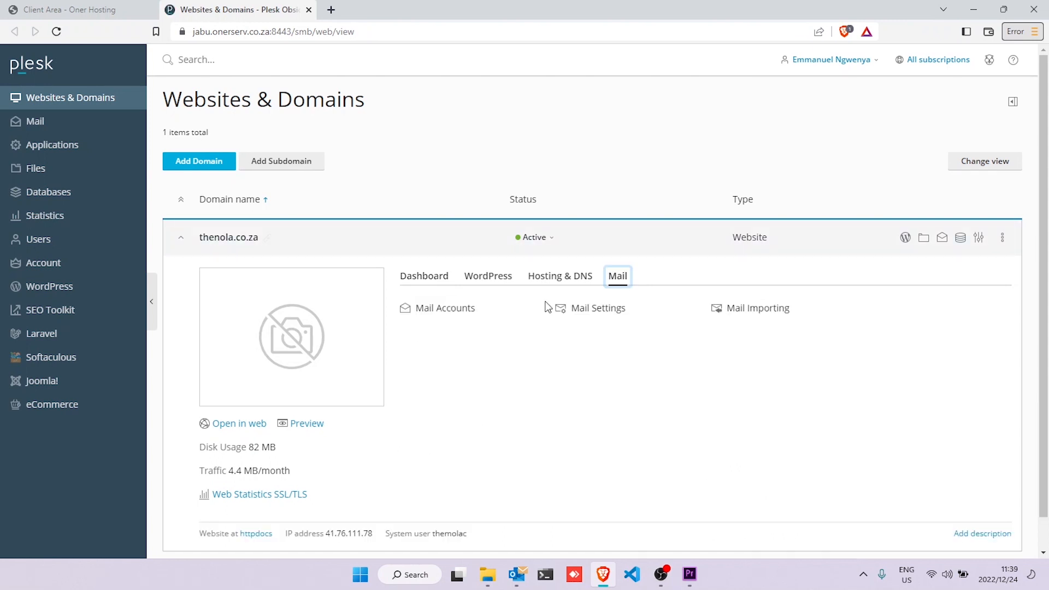
- Open the Mail Accounts list for thenola.co.za in Plesk
left_click(443, 313)
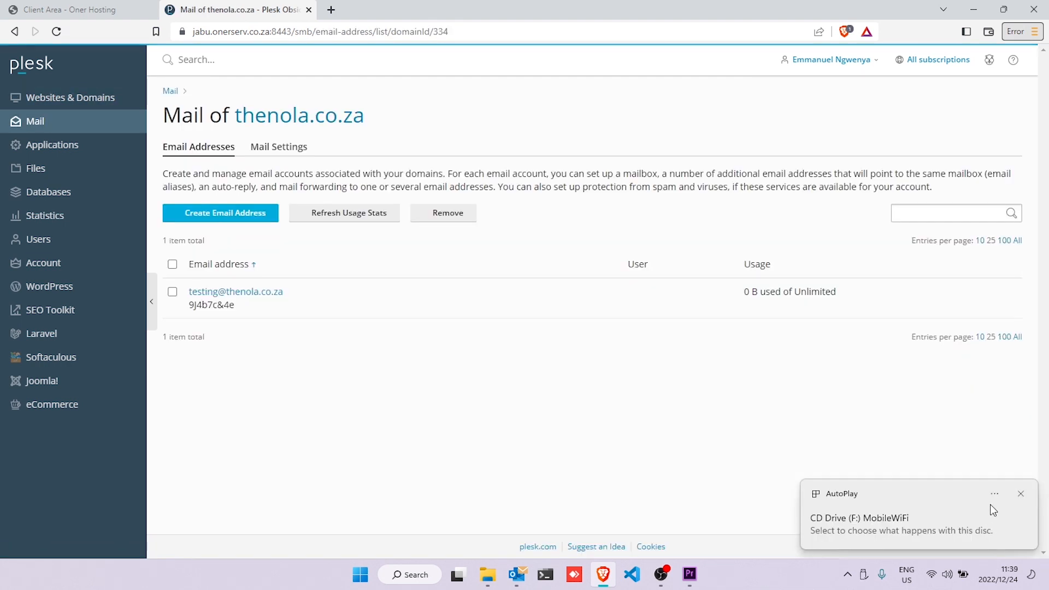
- Start a new thenola.co.za email address with the mailbox name entered and Plesk login disabled
left_click(1021, 494)
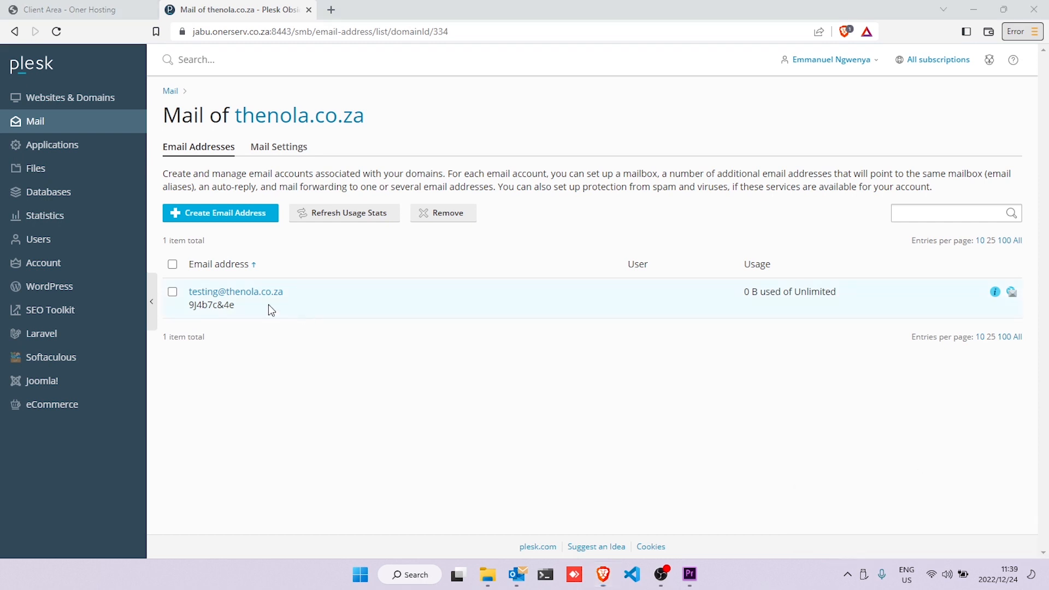
left_click(226, 212)
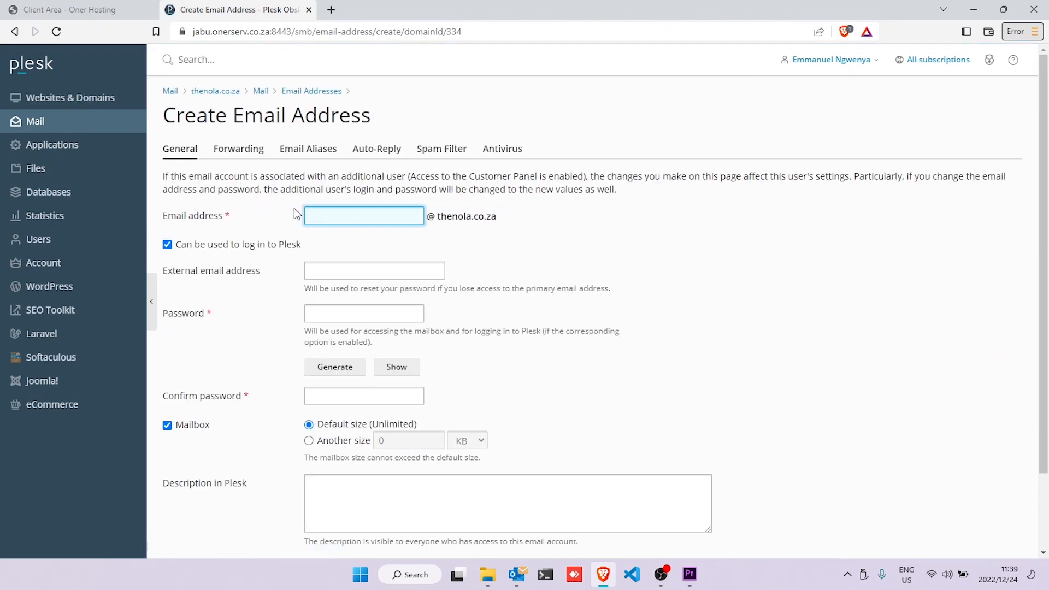
left_click(284, 245)
left_click(328, 317)
- Generate a strong password, copy it into the Description field, and create the mailbox
left_click(337, 368)
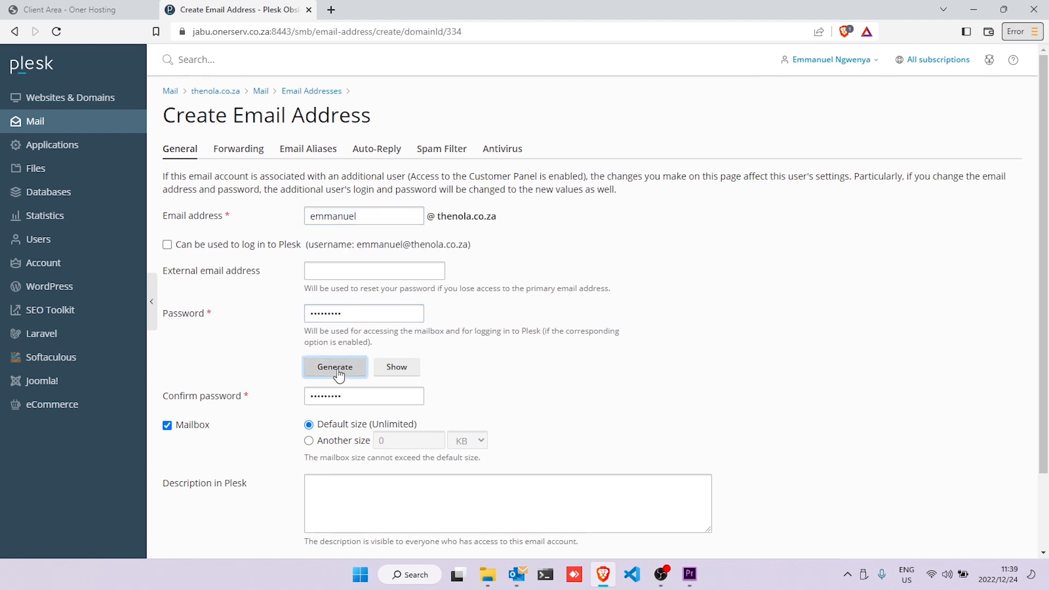
left_click(394, 368)
left_click_drag(371, 314, 305, 319)
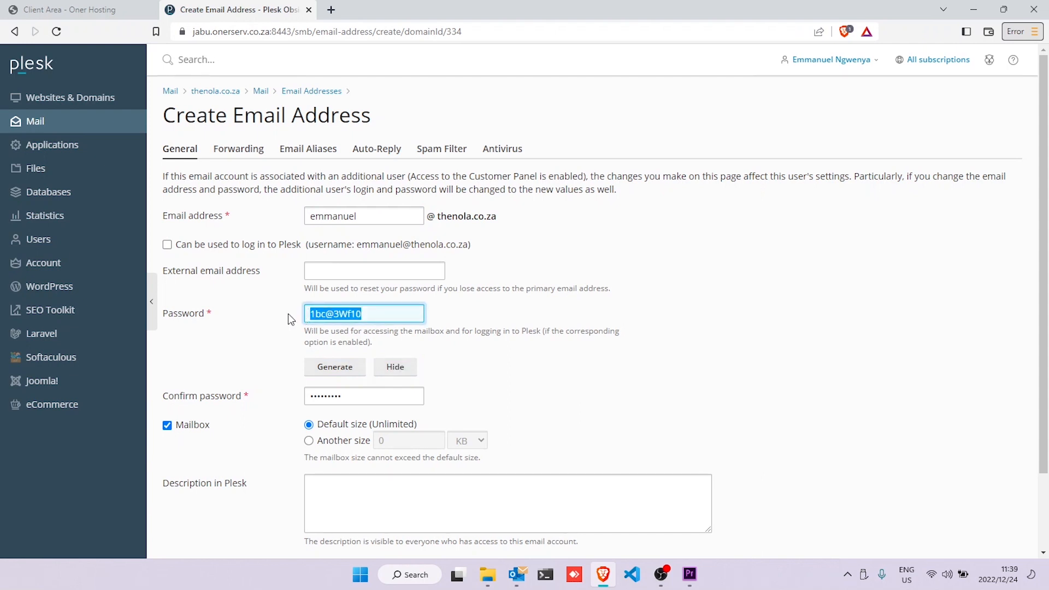
key("ctrl+c")
left_click(408, 488)
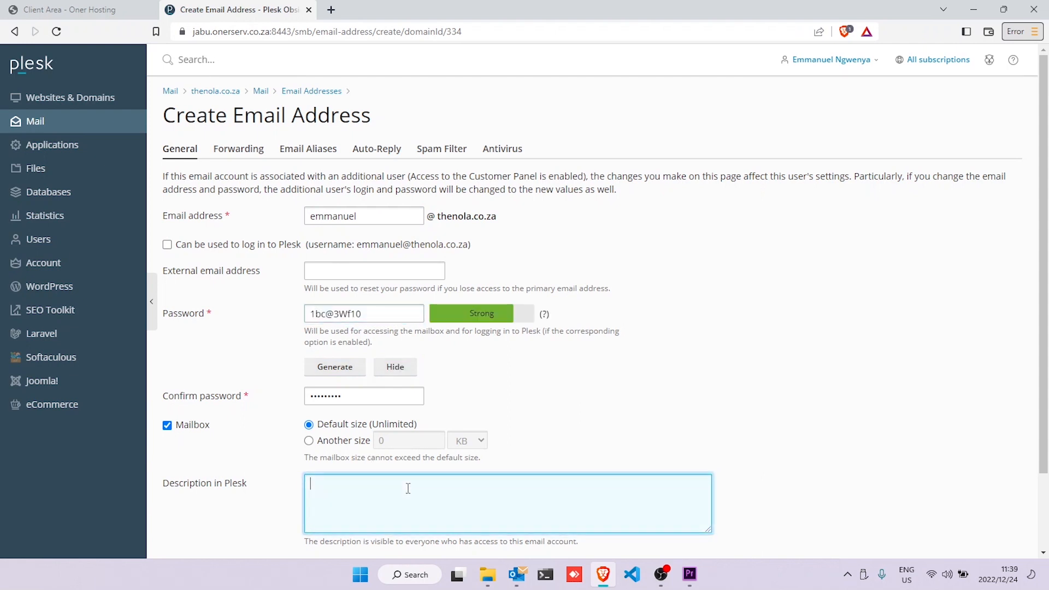
key("ctrl+v")
scroll(410, 487, "down", 2)
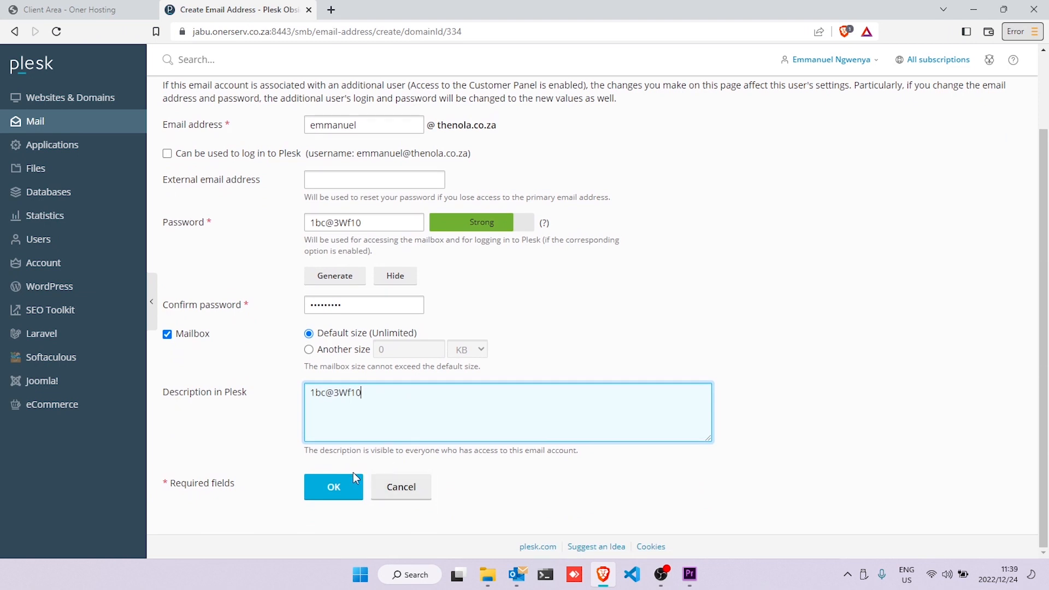
left_click(342, 491)
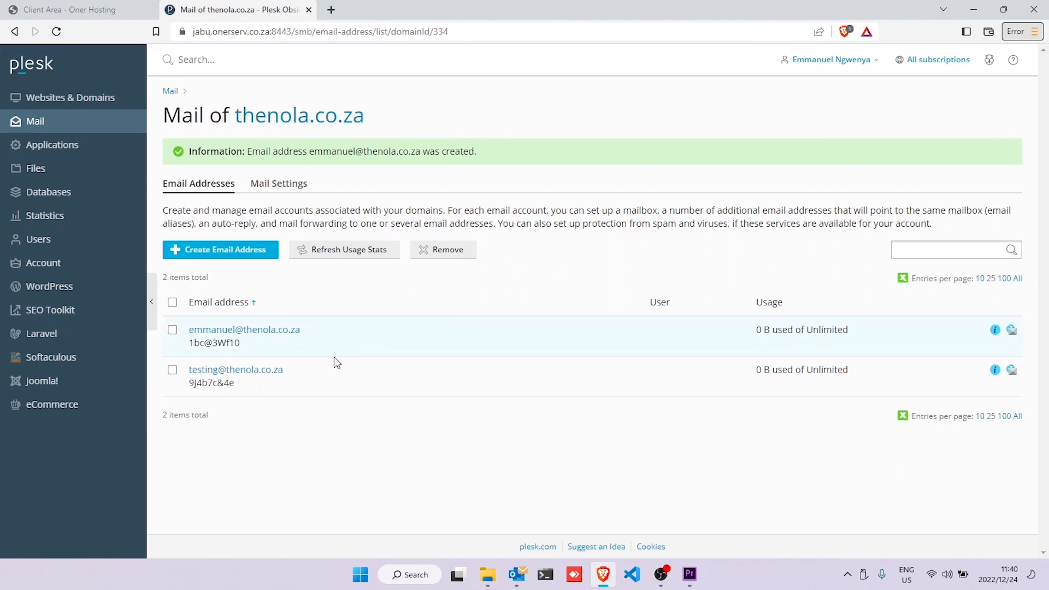
- Sign in to Roundcube Webmail with the new mailbox's address and pasted password
left_click(1012, 330)
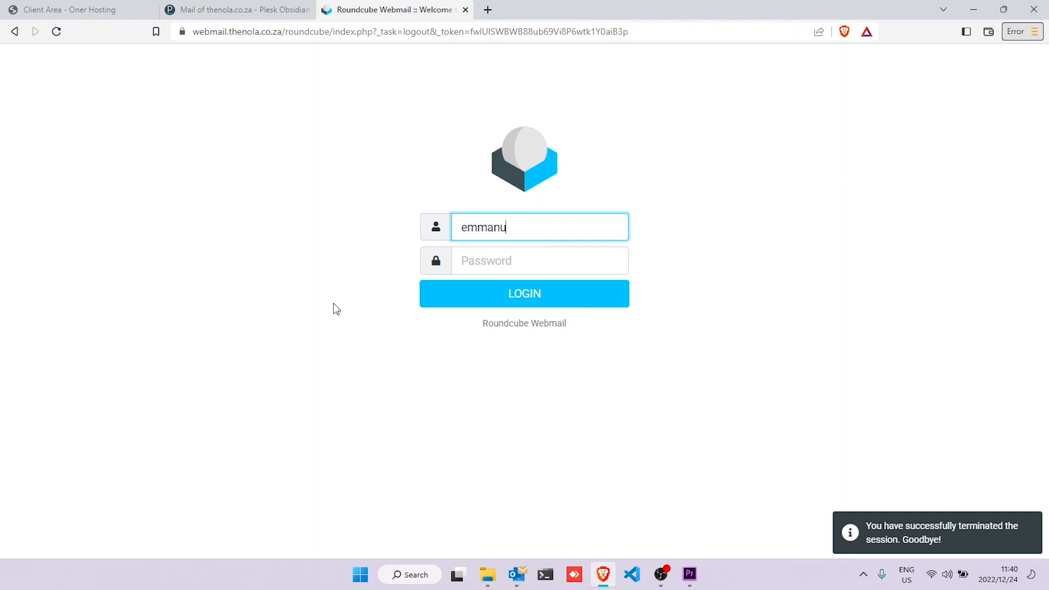
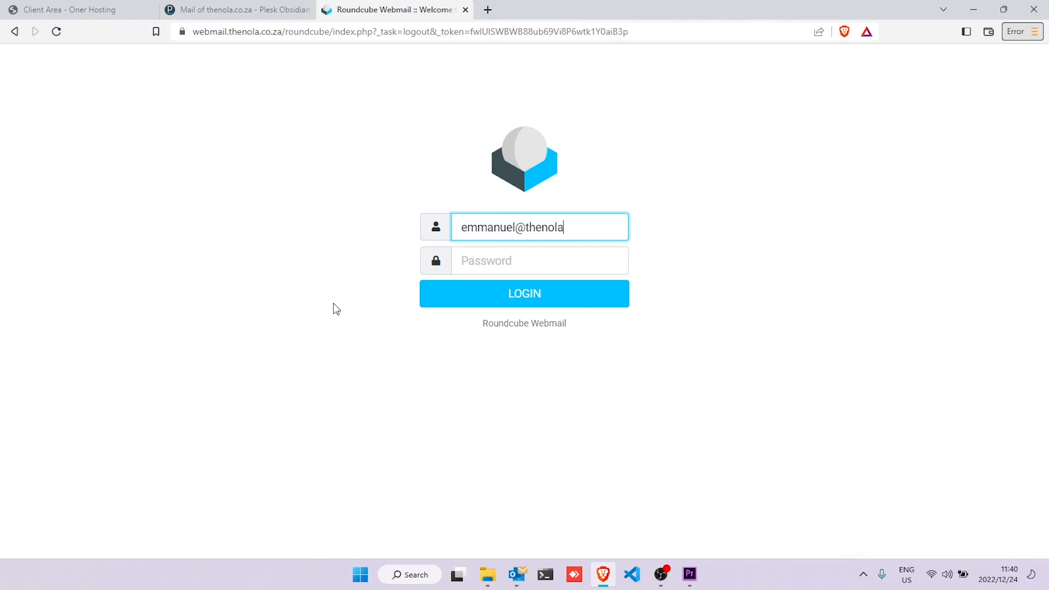
left_click(502, 261)
right_click(502, 262)
left_click(546, 382)
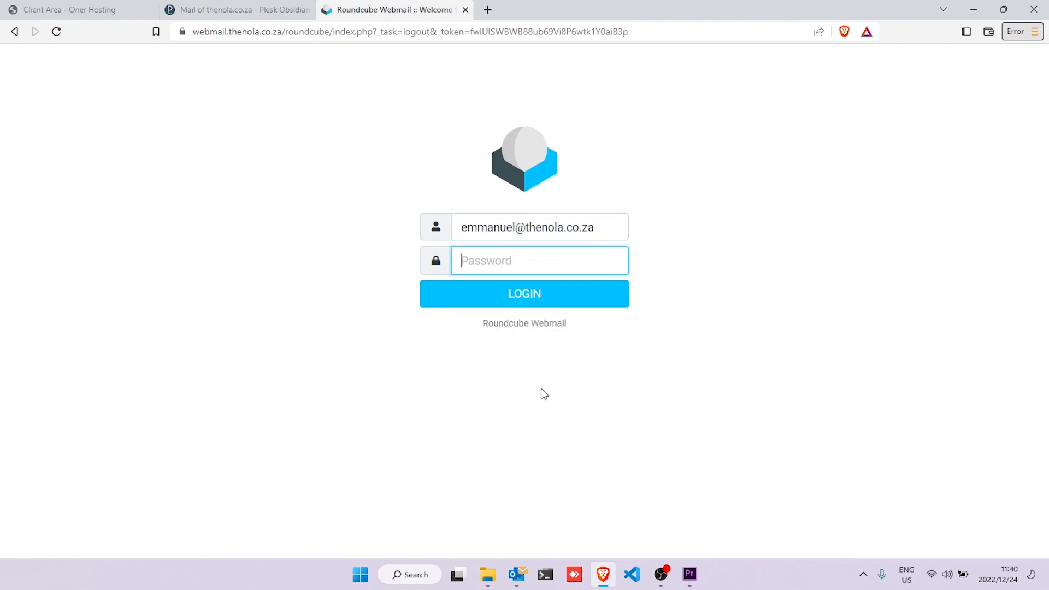
left_click(548, 306)
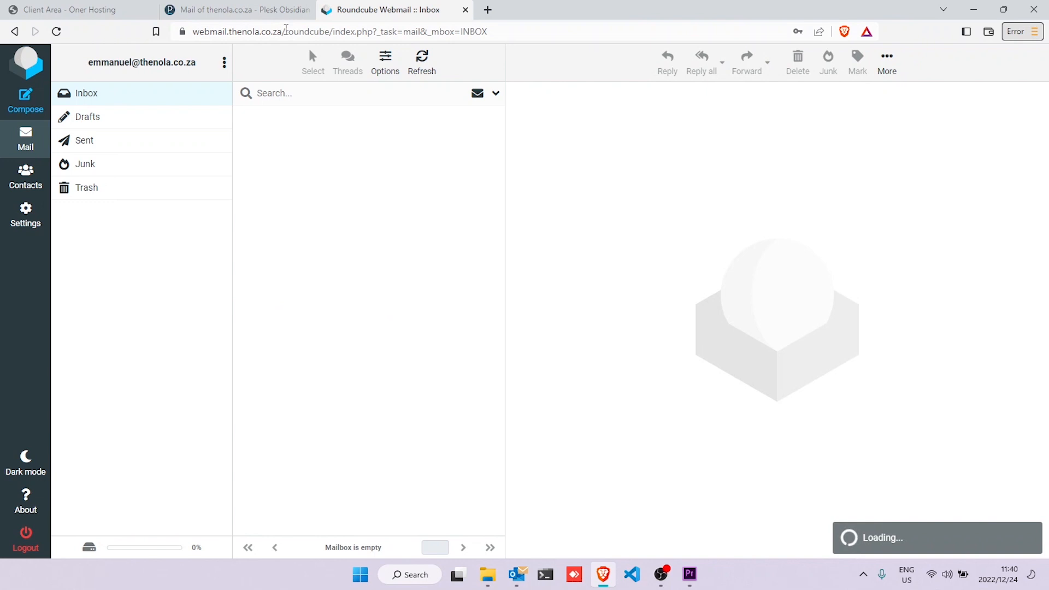
- Check the webmail server address in the address bar, then switch to Outlook
left_click_drag(284, 30, 197, 31)
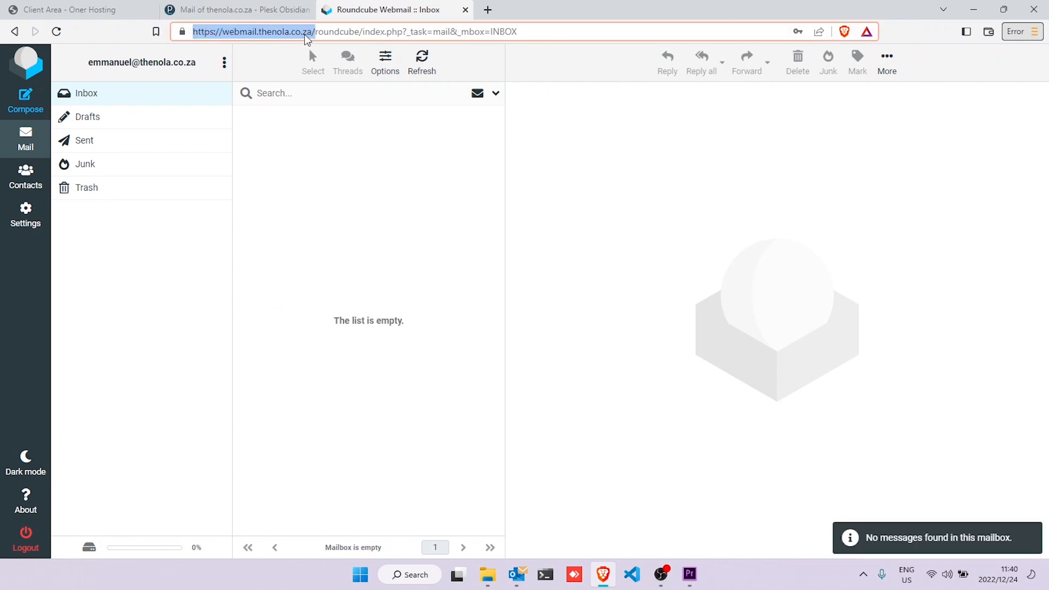
left_click(359, 178)
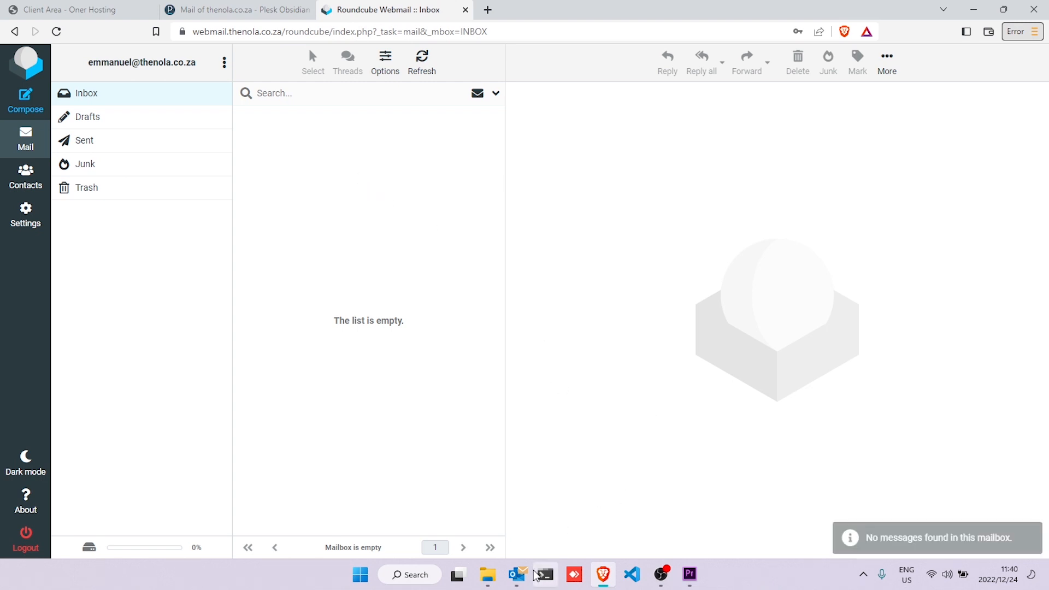
left_click(518, 577)
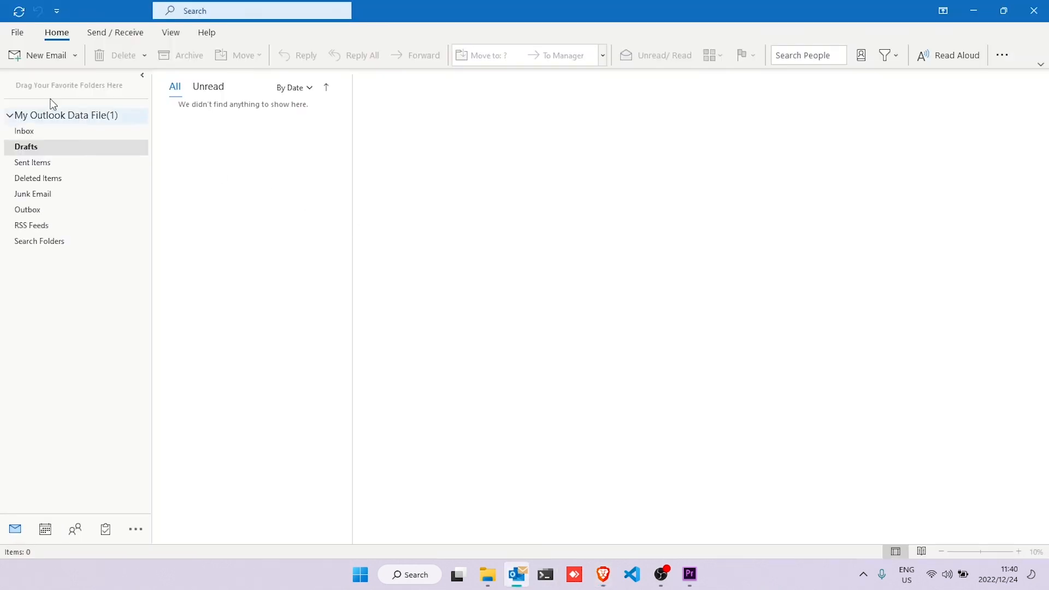
- Start adding the new thenola.co.za mailbox in Outlook and choose IMAP as the account type
left_click(14, 33)
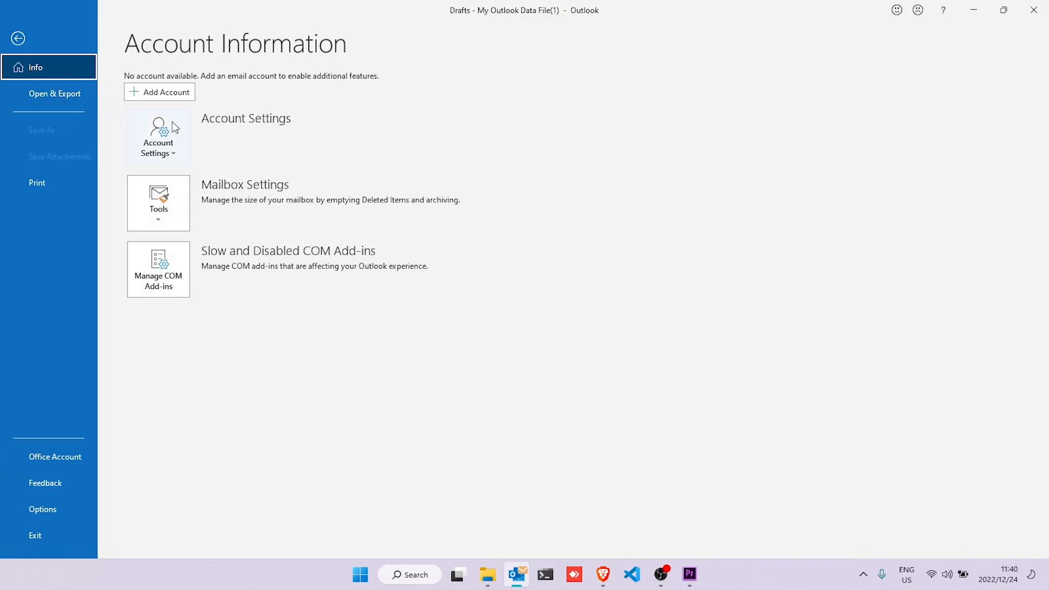
key("Escape")
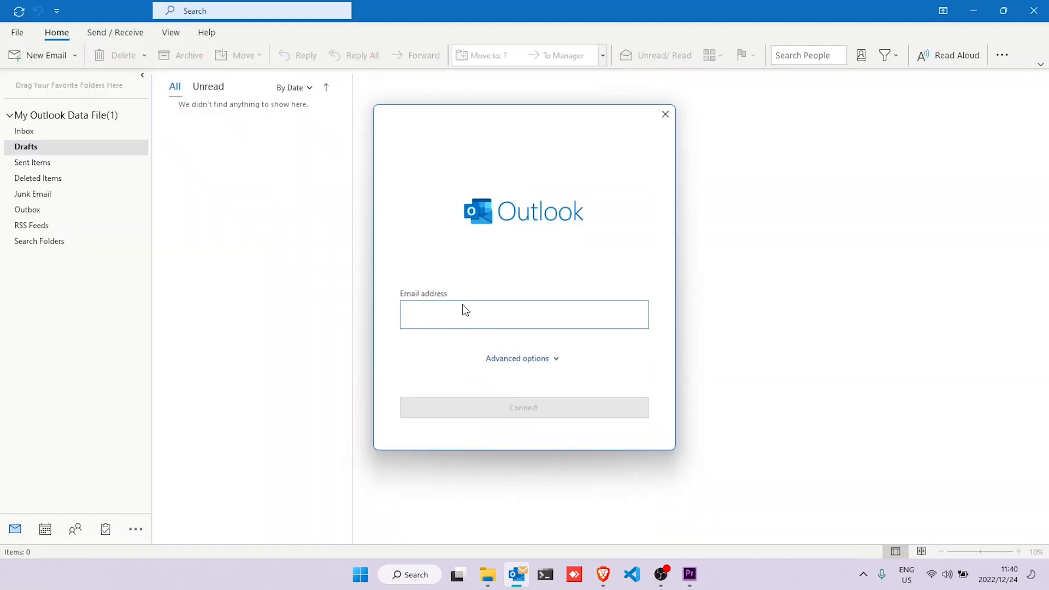
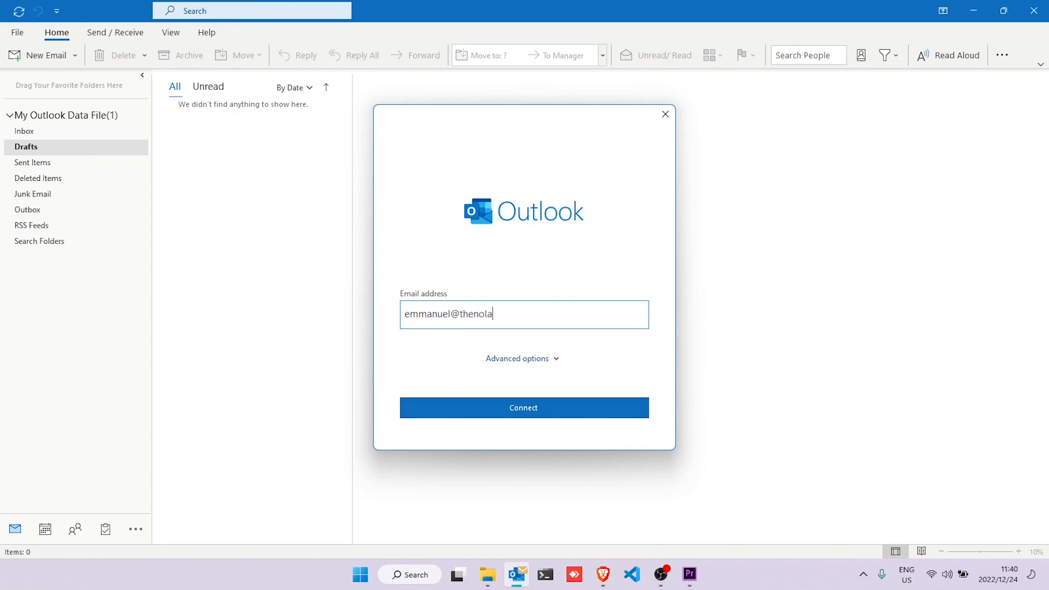
key("Return")
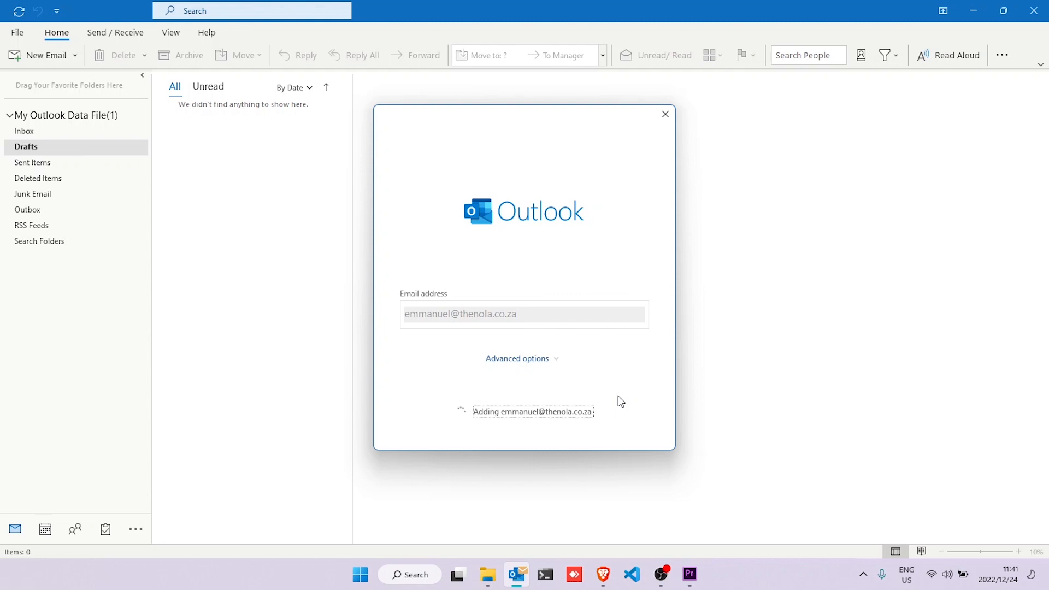
left_click(489, 281)
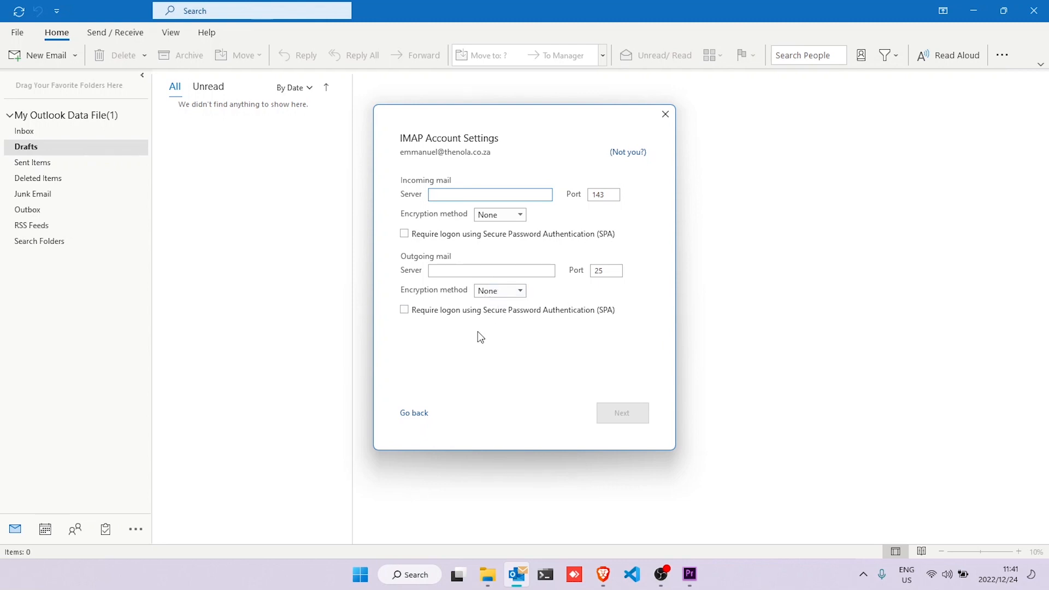
- Set incoming mail to mail.thenola.co.za, port 993, SSL/TLS with SPA logon required
type("mail.thenola.co.za")
double_click(609, 195)
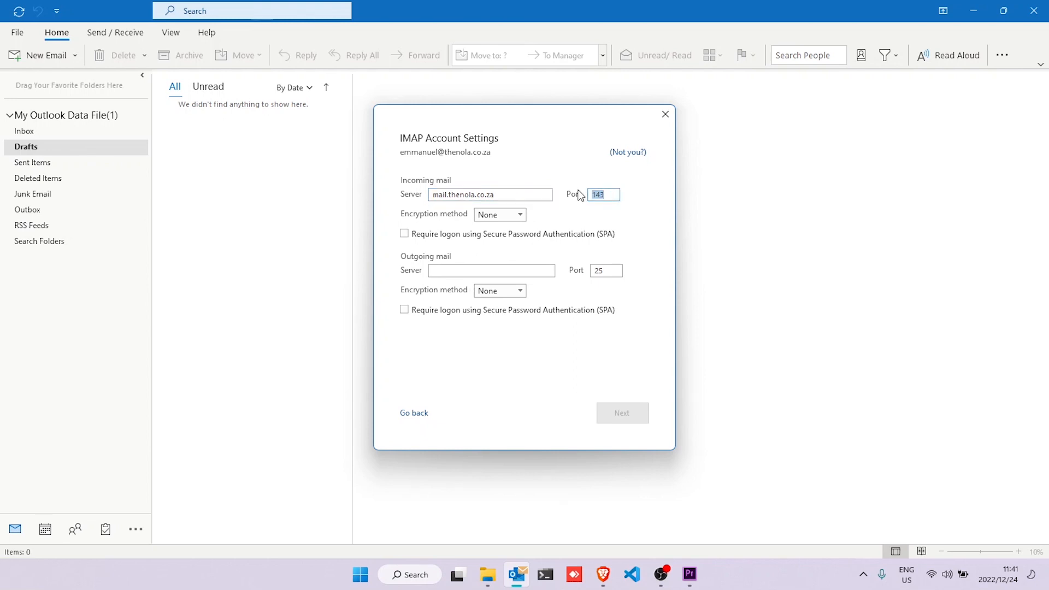
type("993")
left_click(518, 215)
left_click(514, 240)
left_click(491, 239)
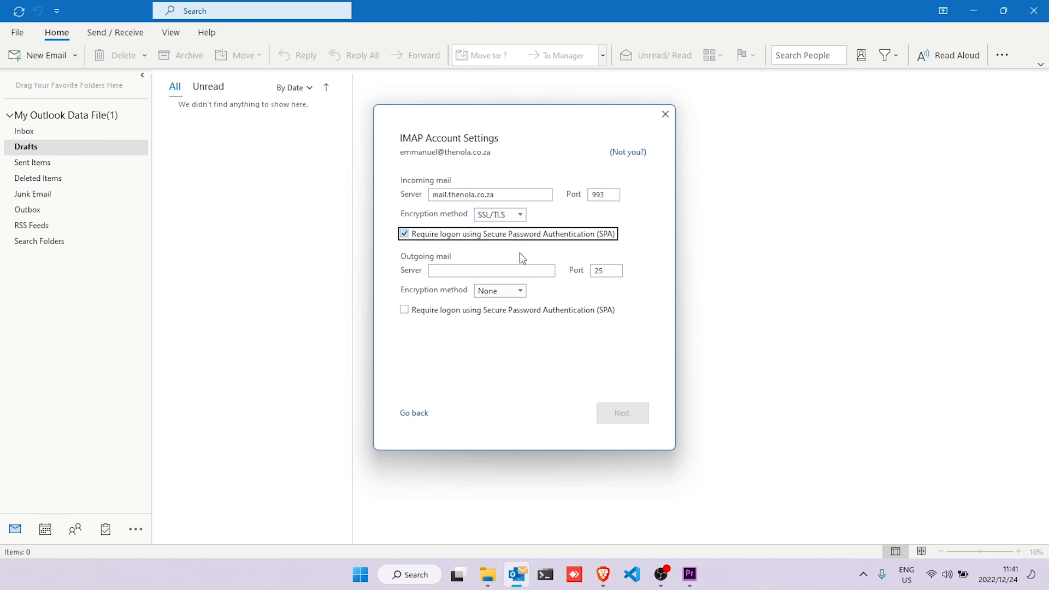
- Set outgoing mail to mail.thenola.co.za, port 465, SSL/TLS with SPA, and continue
left_click(498, 275)
type("m")
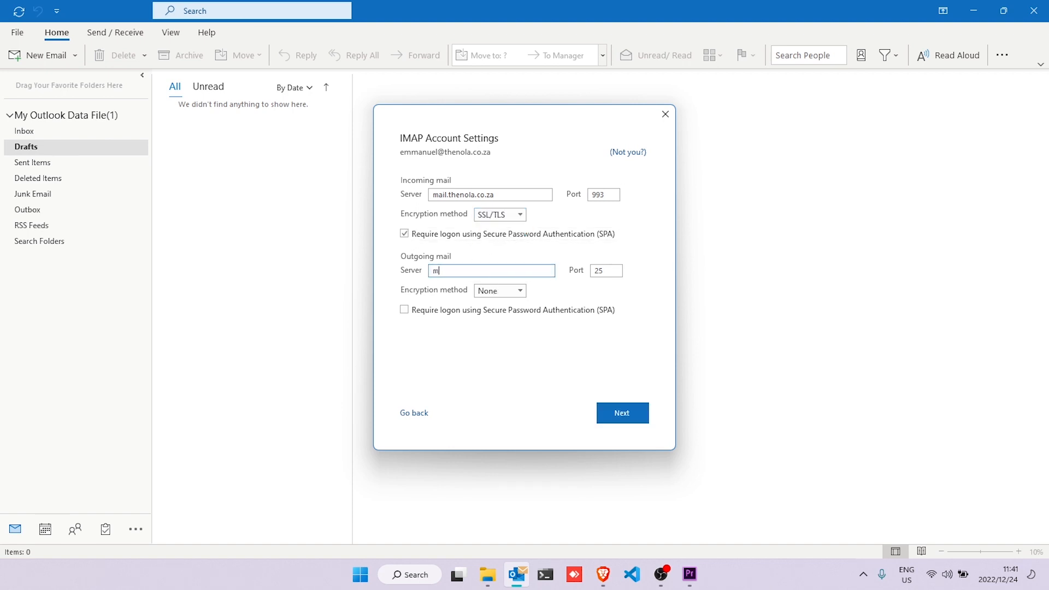
type("ail.thenola.co.za")
double_click(603, 272)
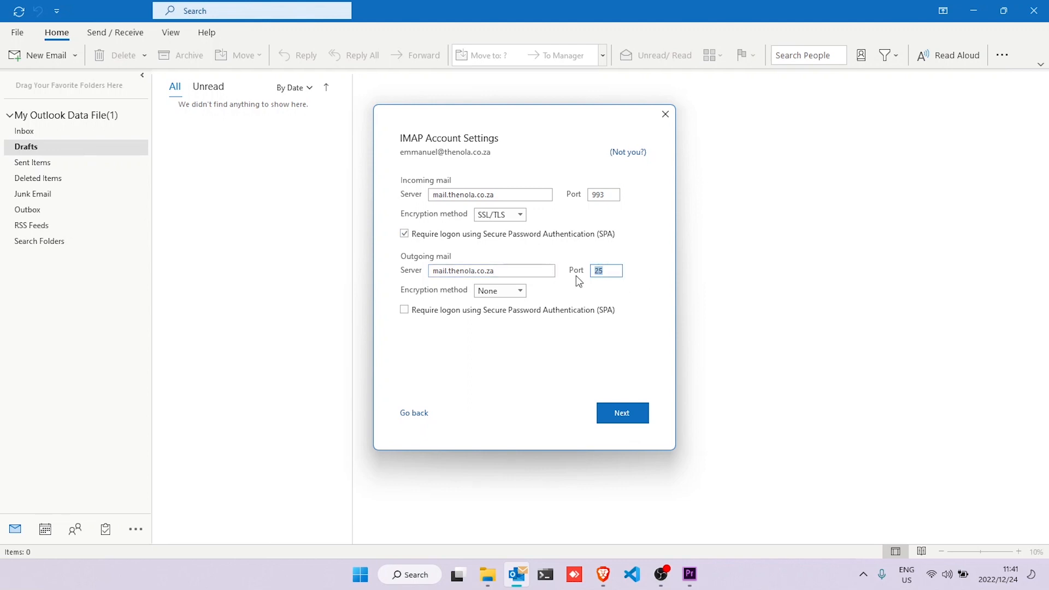
type("465")
left_click(521, 291)
left_click(513, 314)
left_click(511, 312)
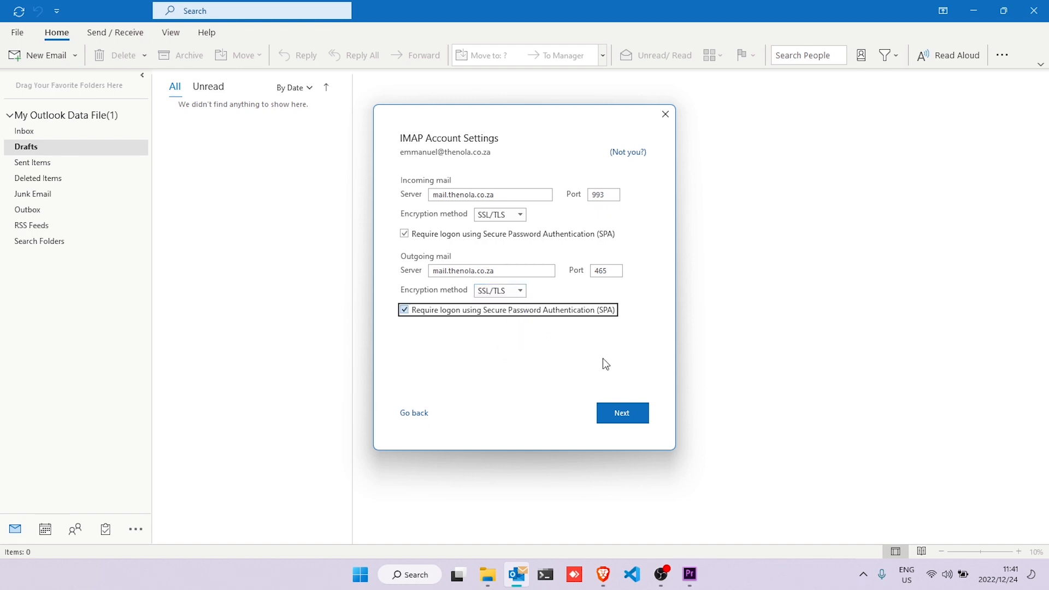
double_click(601, 195)
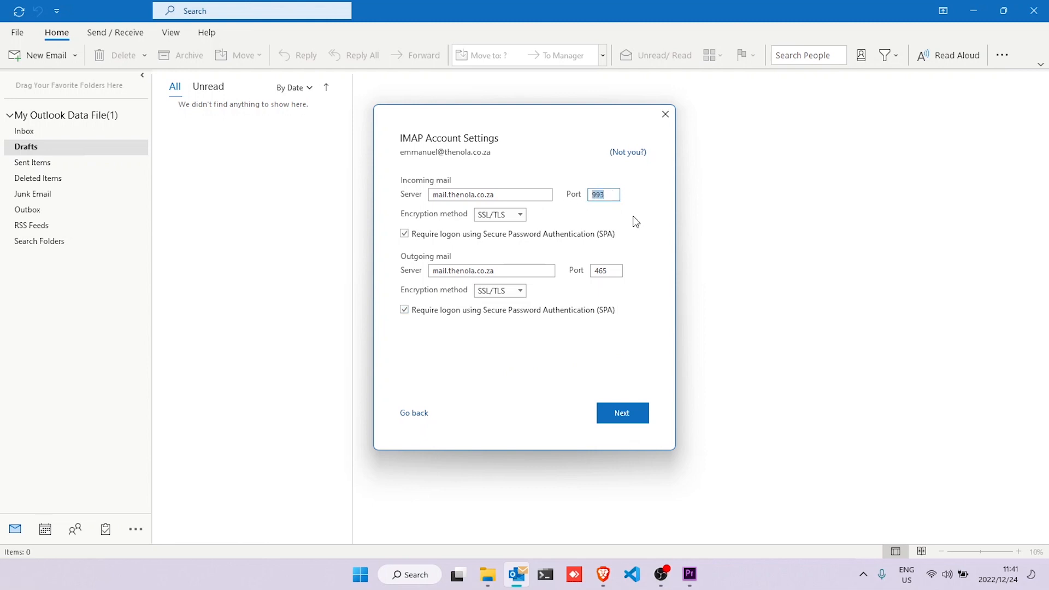
double_click(610, 270)
left_click(627, 415)
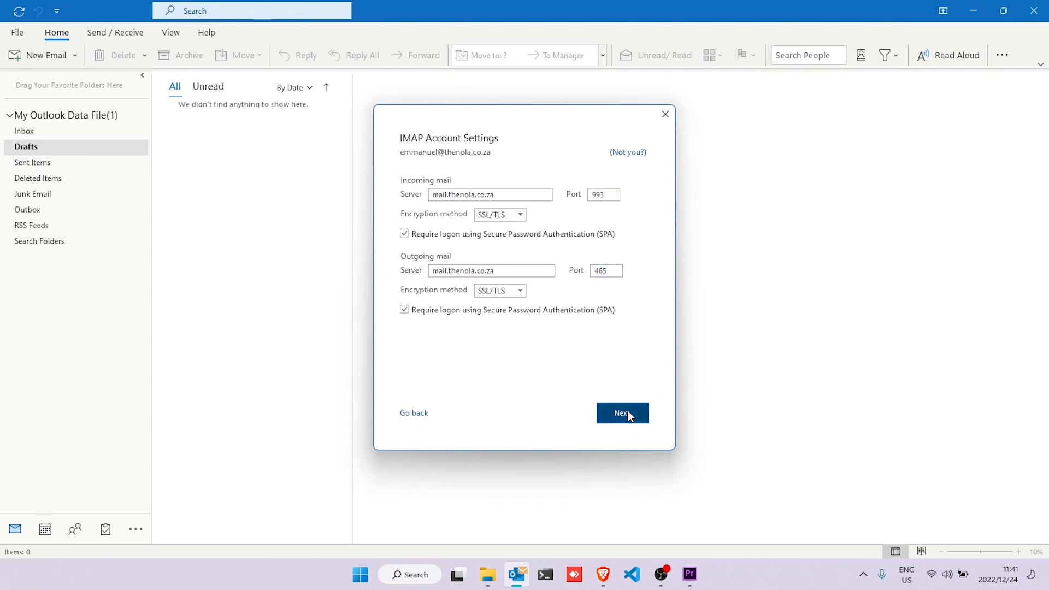
- Paste the mailbox password into the Password field and connect the IMAP account
right_click(445, 197)
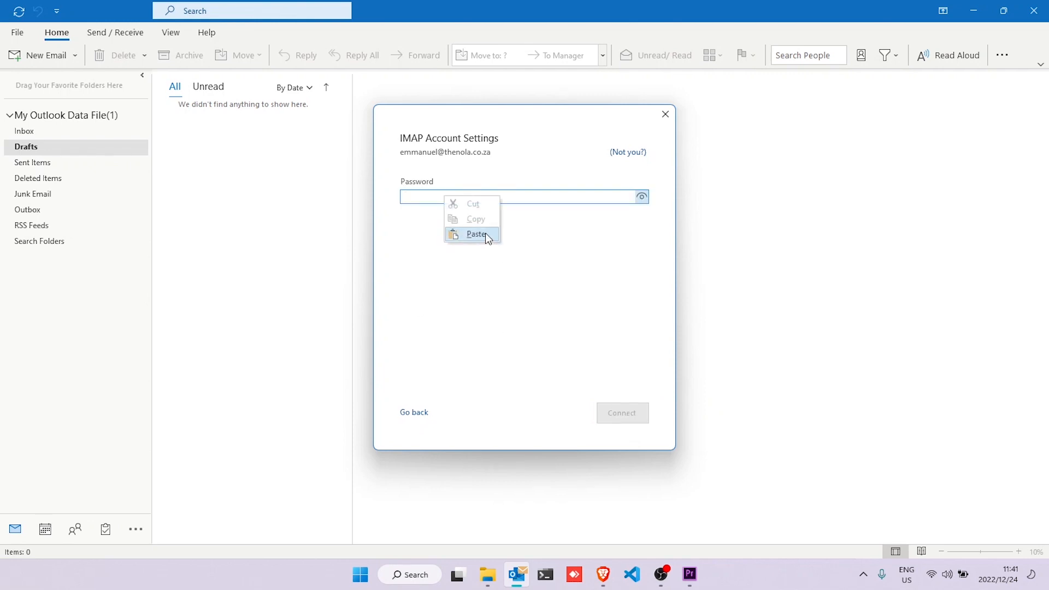
left_click(484, 234)
left_click(619, 414)
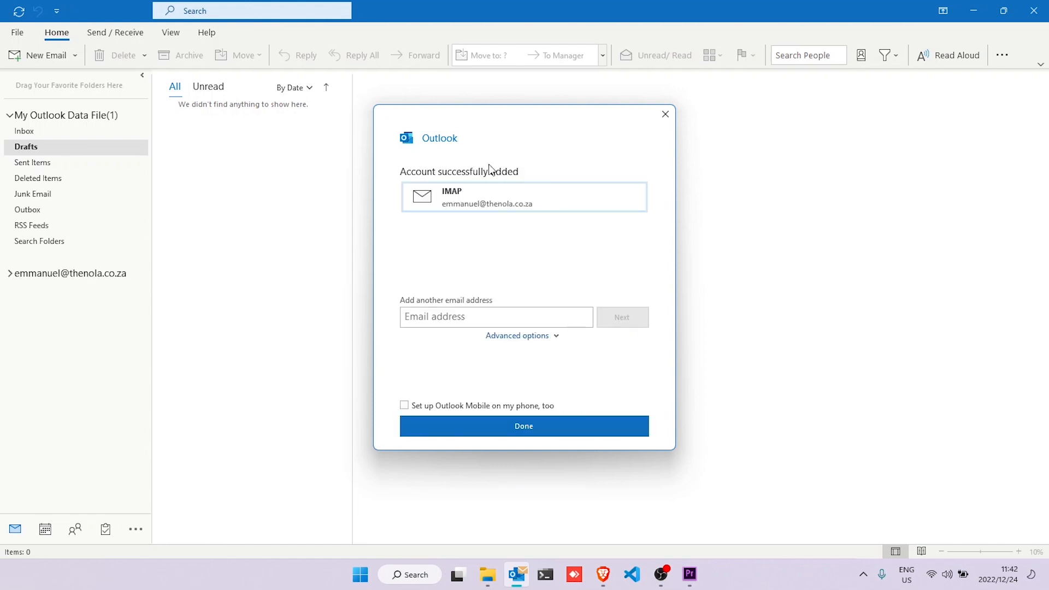
- Close the setup wizard, expand the new mailbox's Inbox subfolders, and show Account Information
left_click(543, 432)
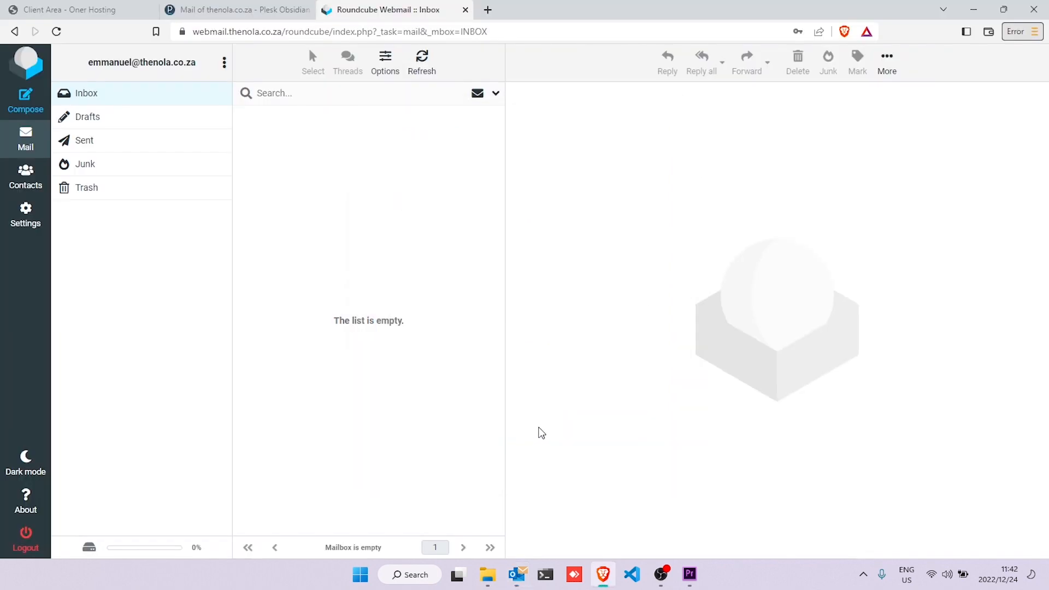
left_click(516, 573)
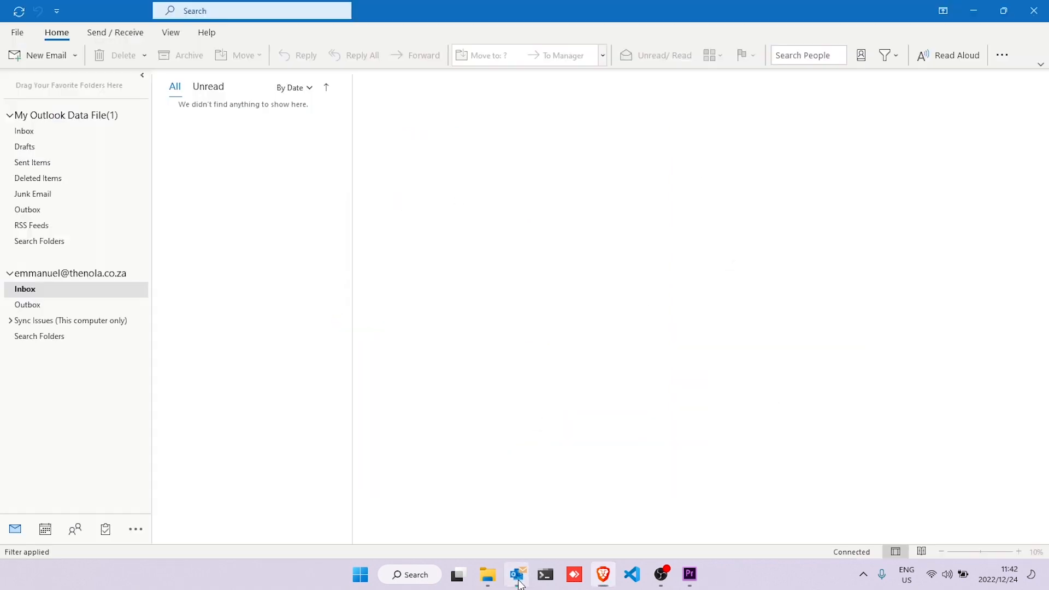
left_click(9, 289)
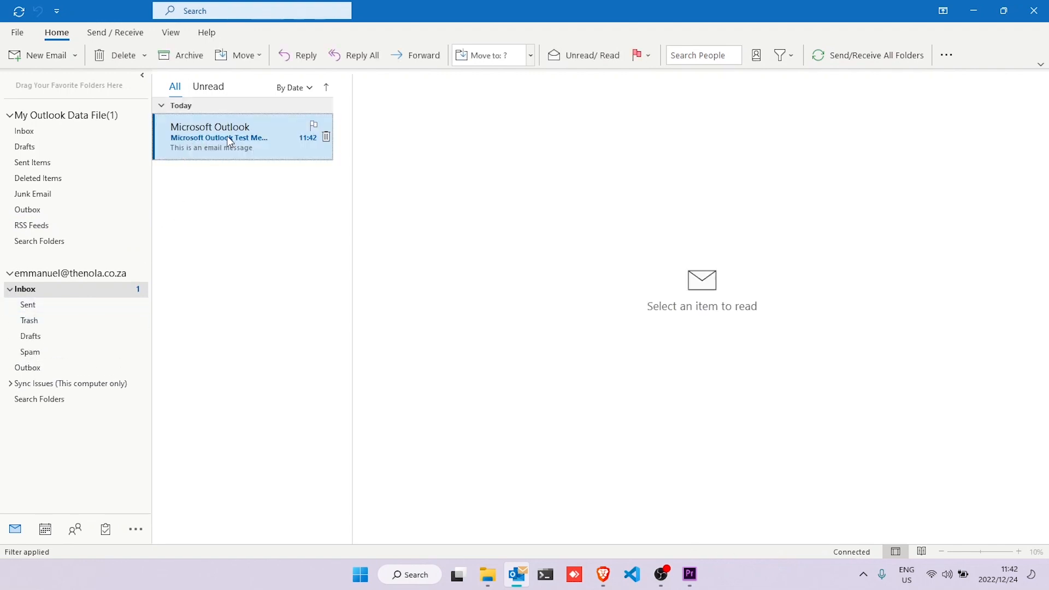
left_click(18, 33)
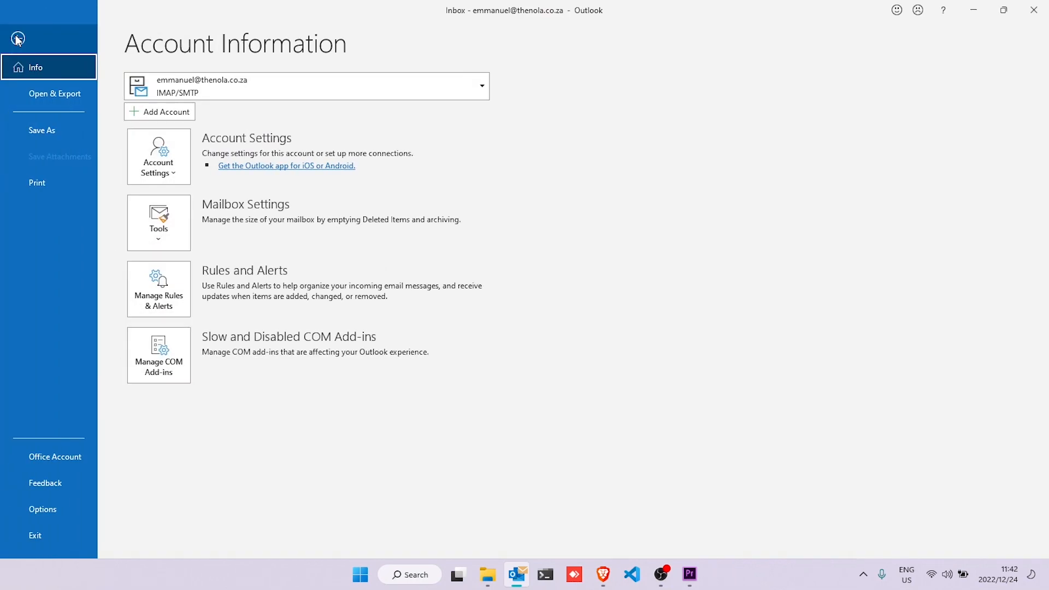
- In the IMAP account's settings, set Your name to the owner's full name and Organization to 'Oner Hosting'
left_click(161, 152)
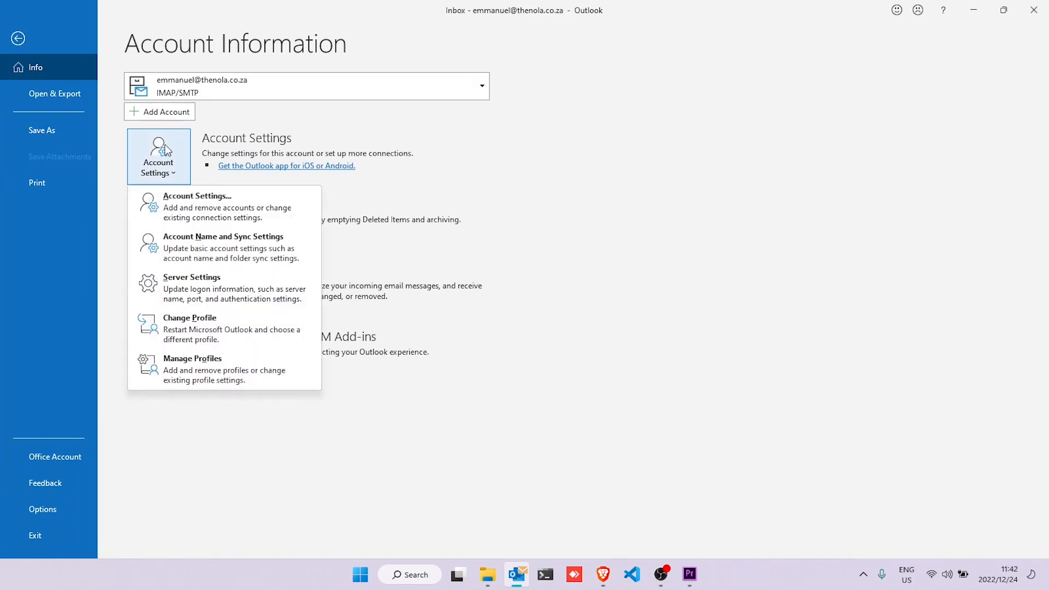
left_click(223, 214)
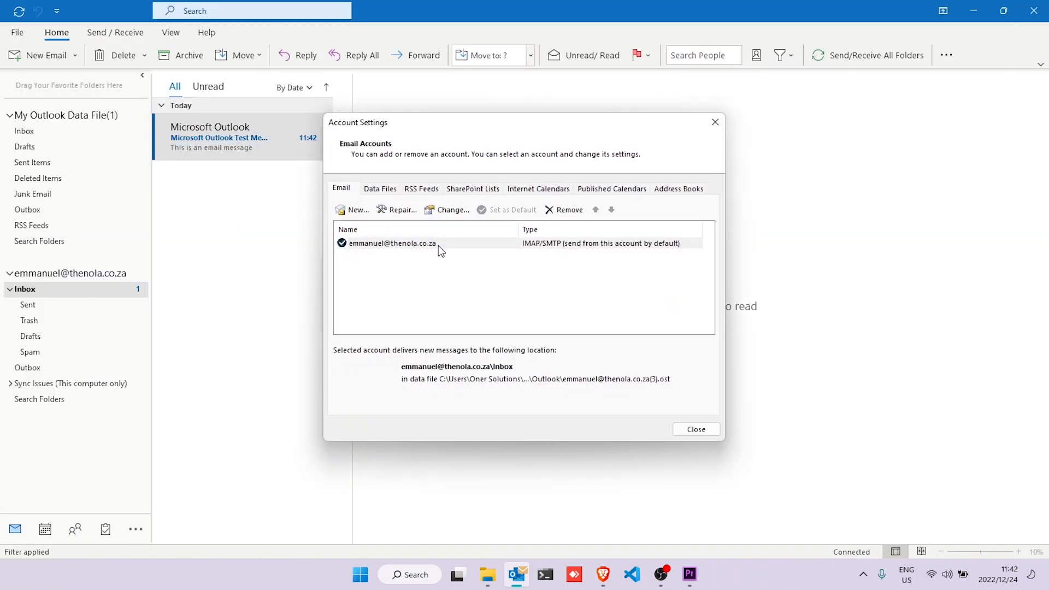
double_click(440, 246)
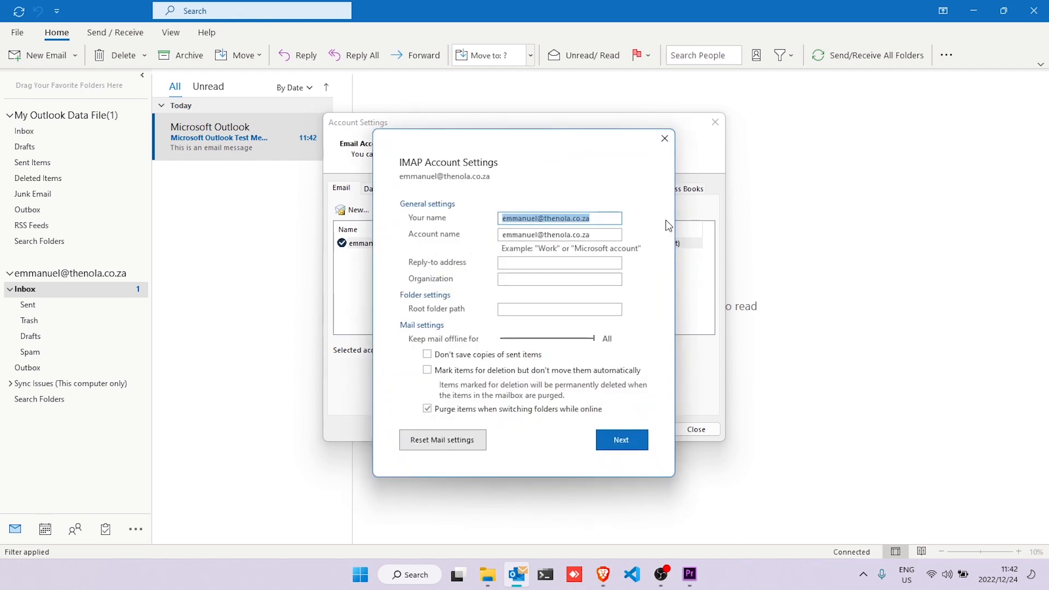
left_click_drag(601, 220, 480, 220)
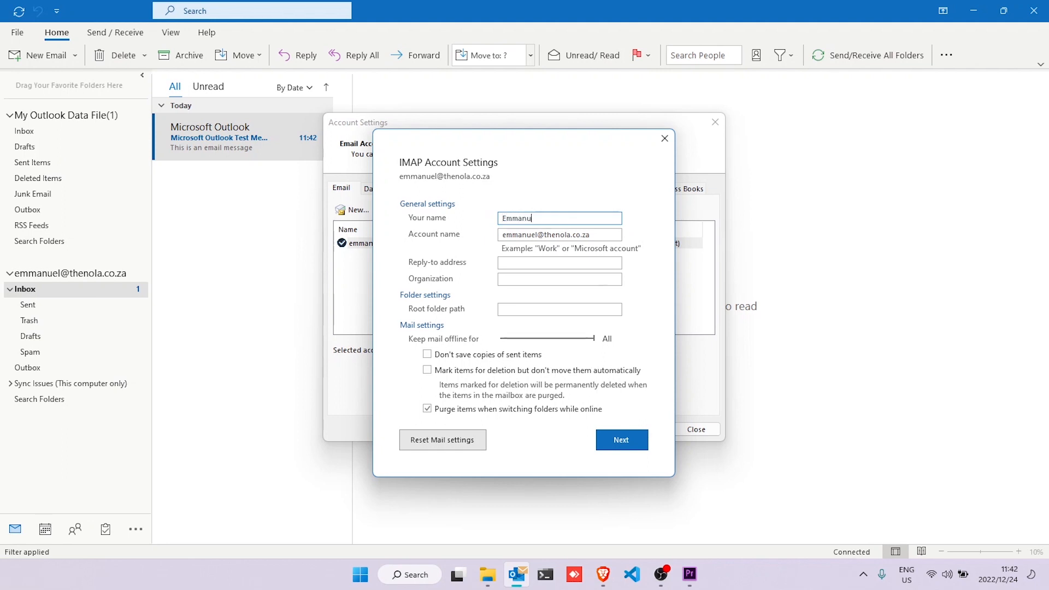
left_click(544, 279)
type("Oner Hosting")
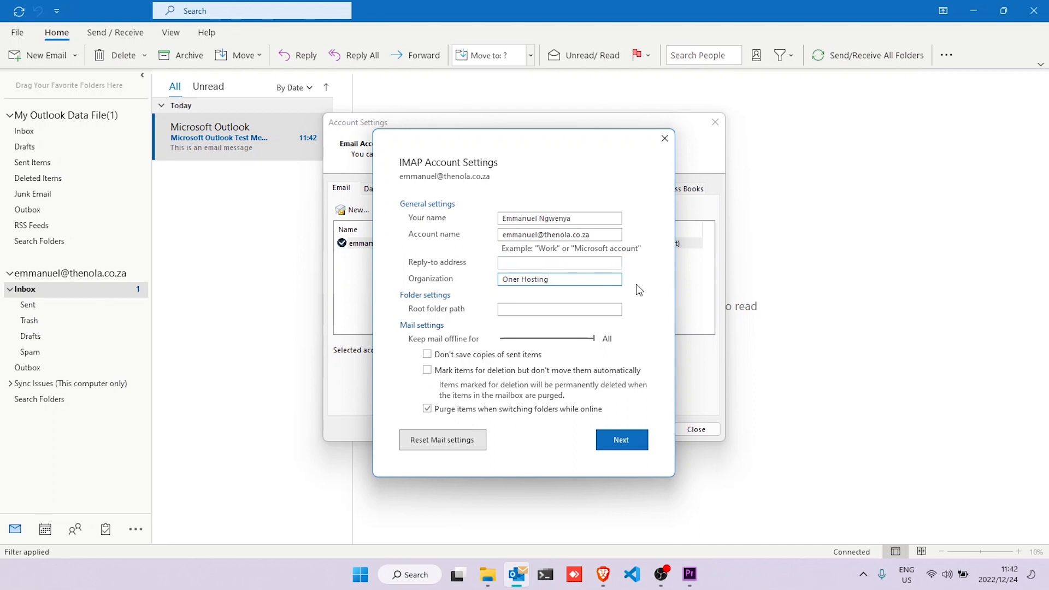
left_click(628, 438)
left_click(558, 454)
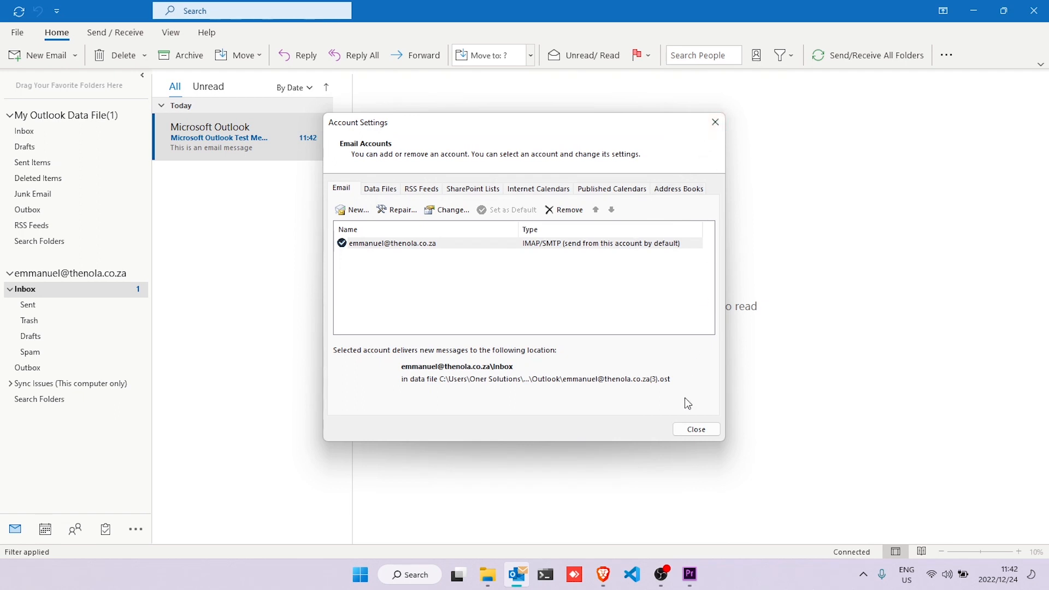
- Close Account Settings and bring up Signatures and Stationery from Options > Mail
left_click(693, 429)
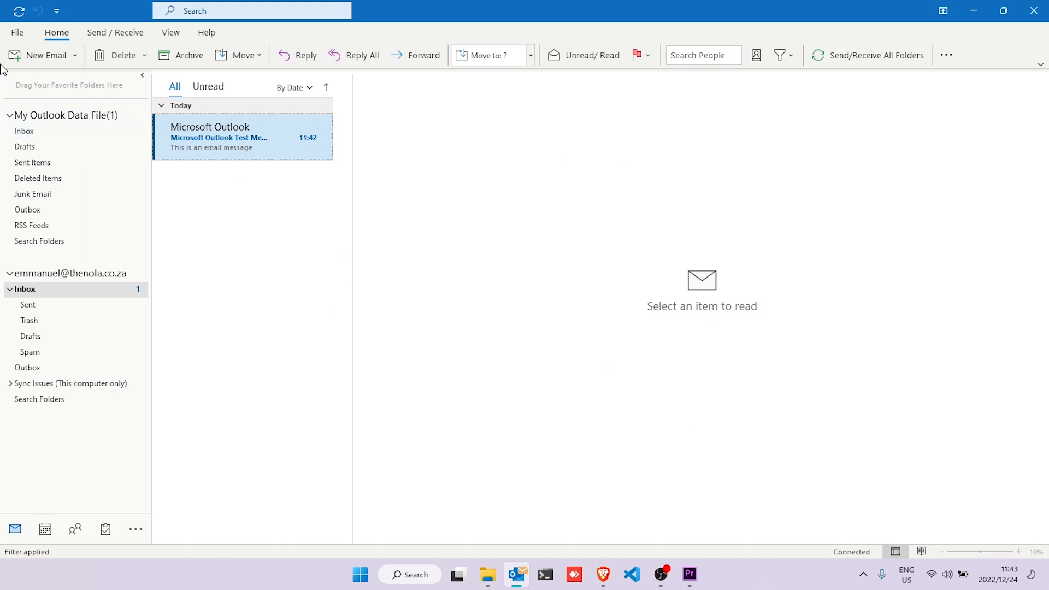
left_click(16, 34)
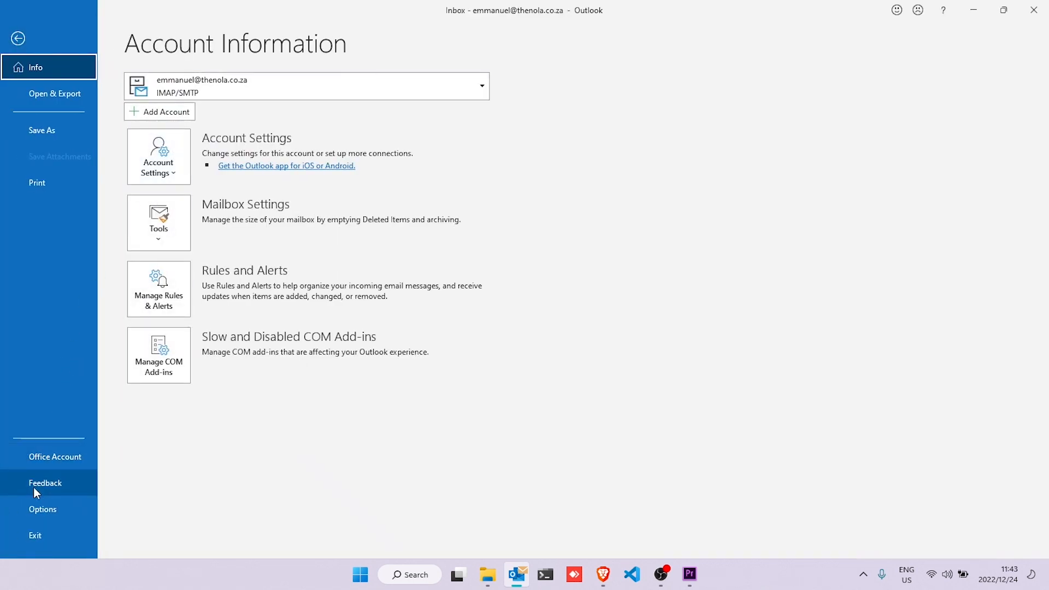
left_click(36, 508)
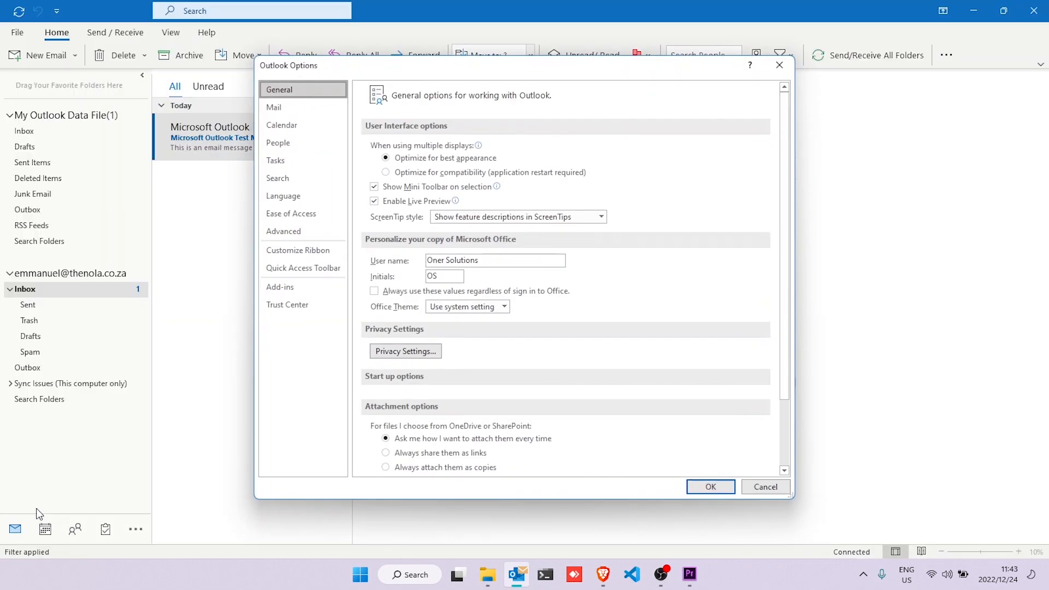
left_click(277, 113)
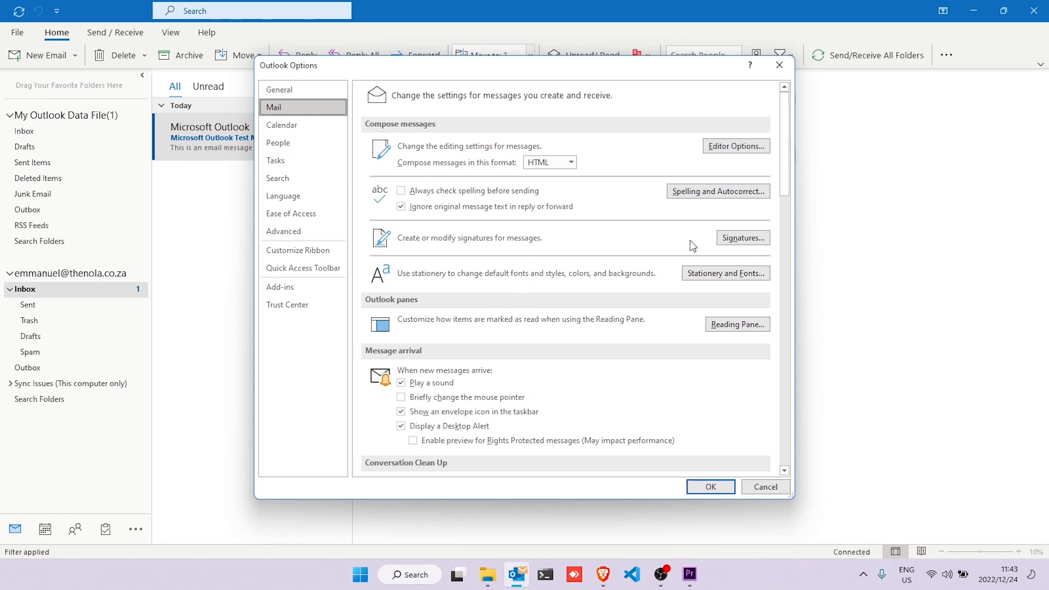
left_click(739, 239)
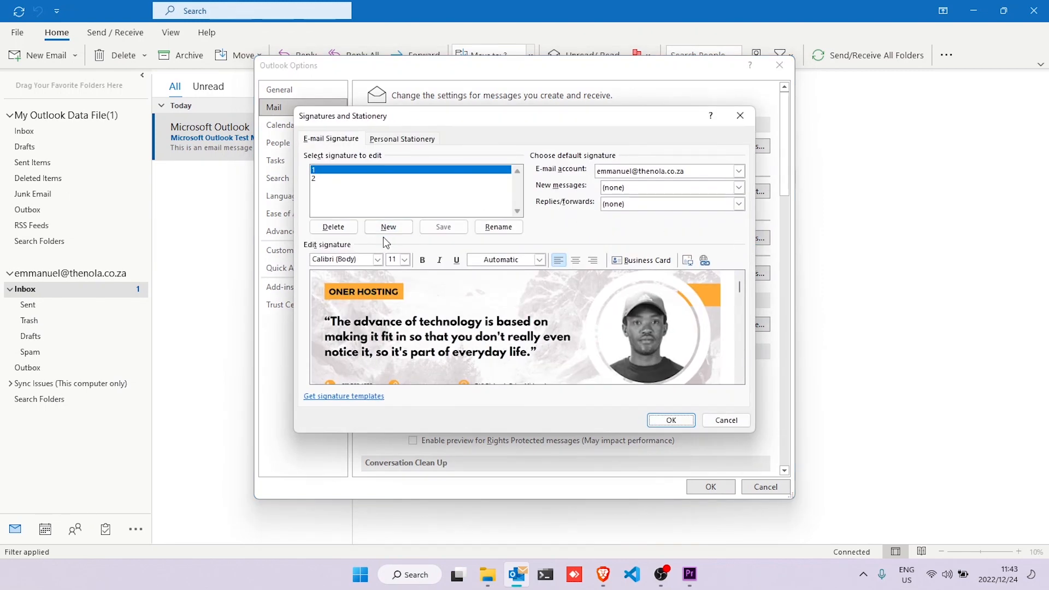
- Choose signature '1' as default for new messages and replies/forwards, then save
left_click(579, 311)
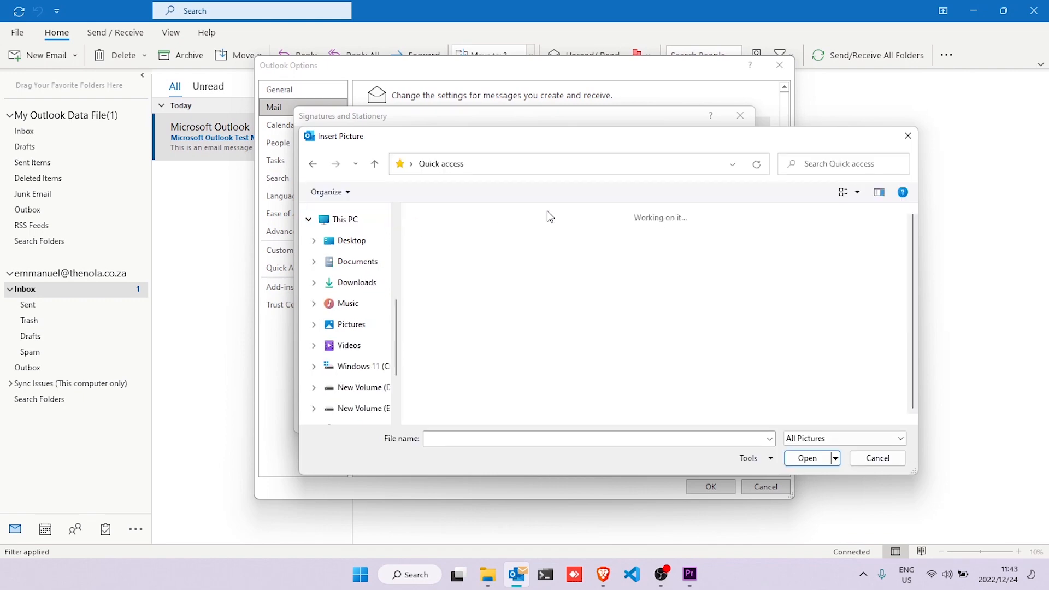
left_click(905, 138)
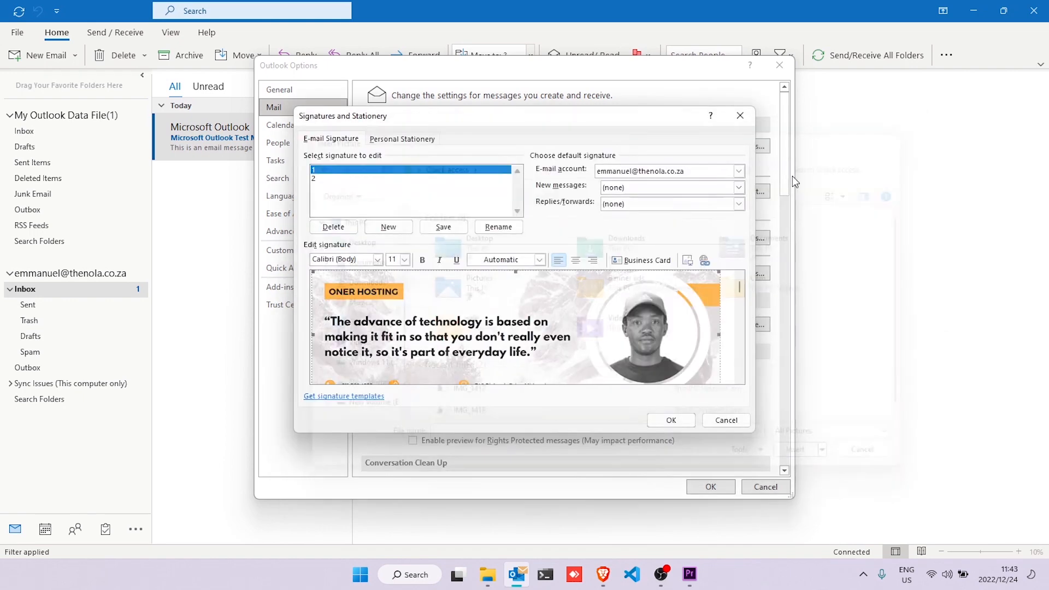
left_click(738, 188)
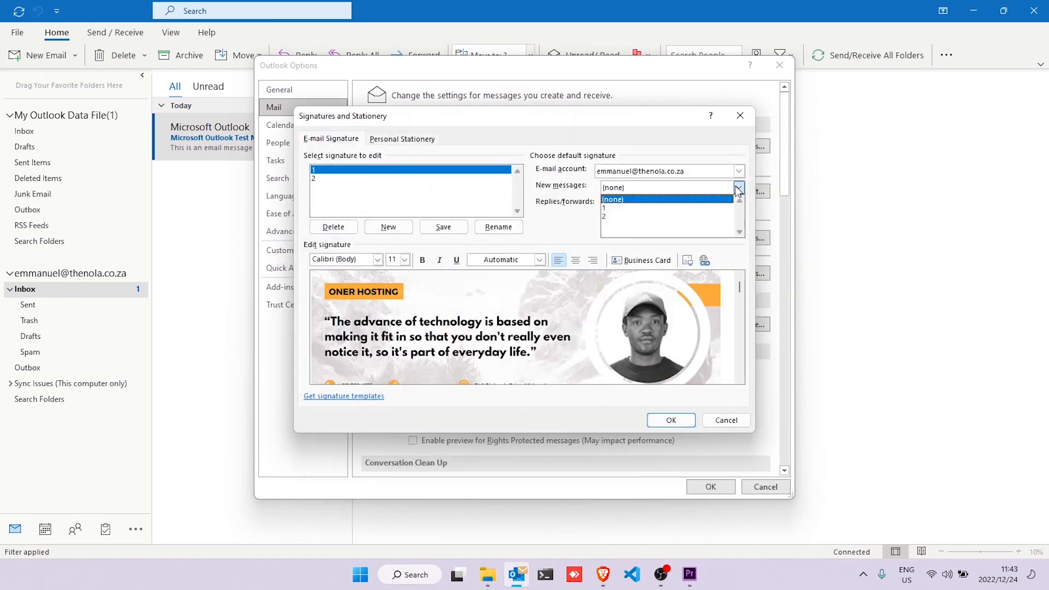
left_click(668, 209)
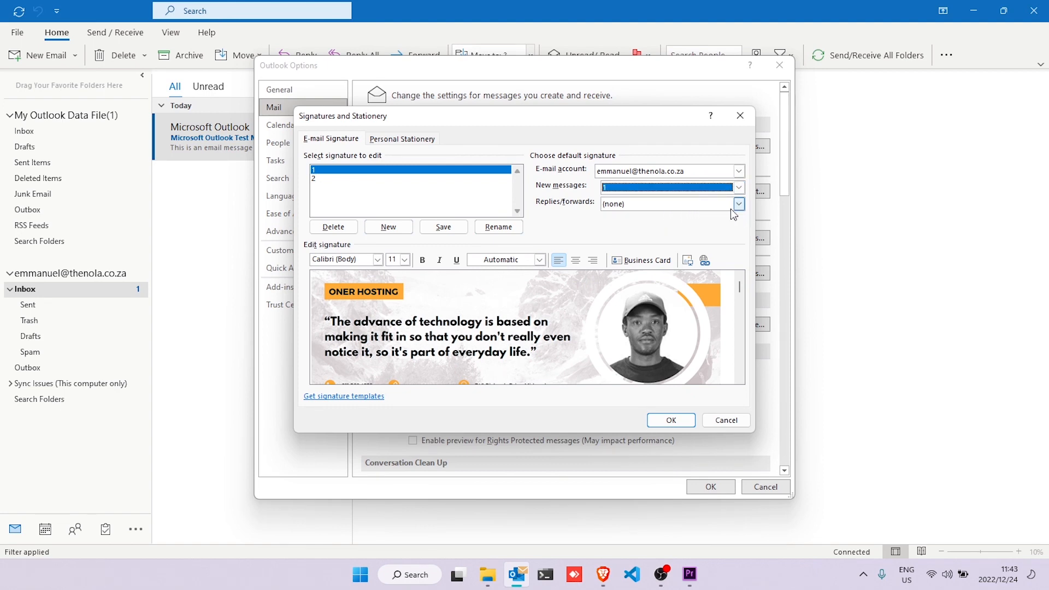
left_click(739, 203)
left_click(645, 223)
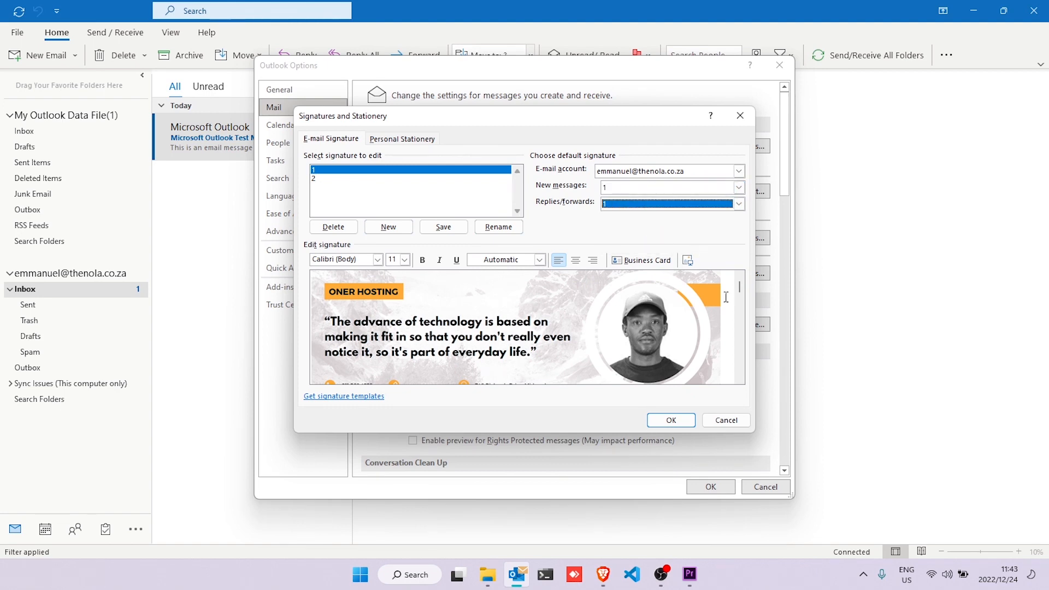
left_click(675, 419)
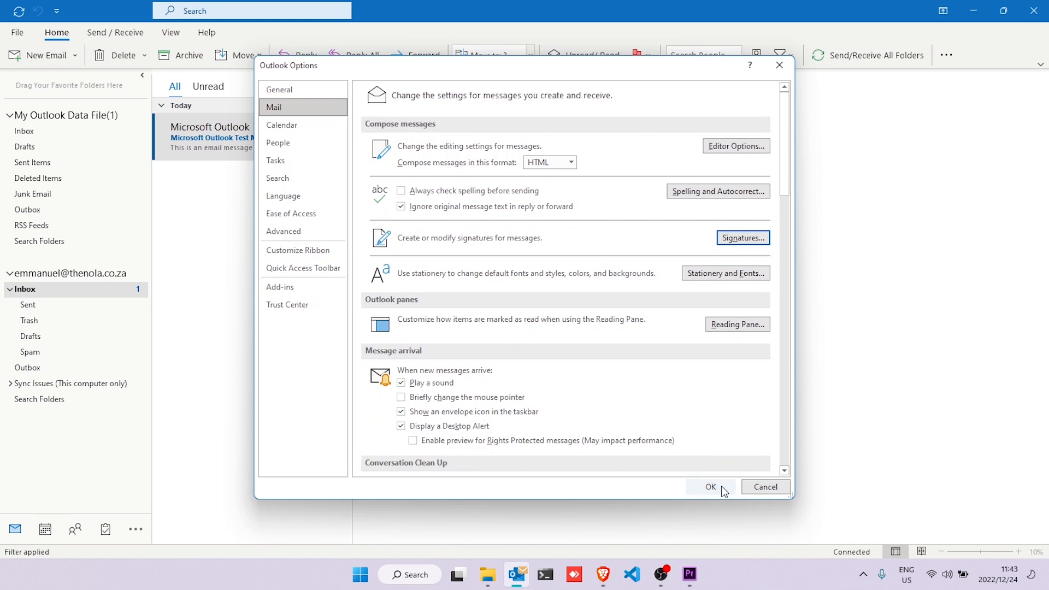
- Apply the signature options, check a new email shows the Oner Hosting banner, then discard it
left_click(722, 487)
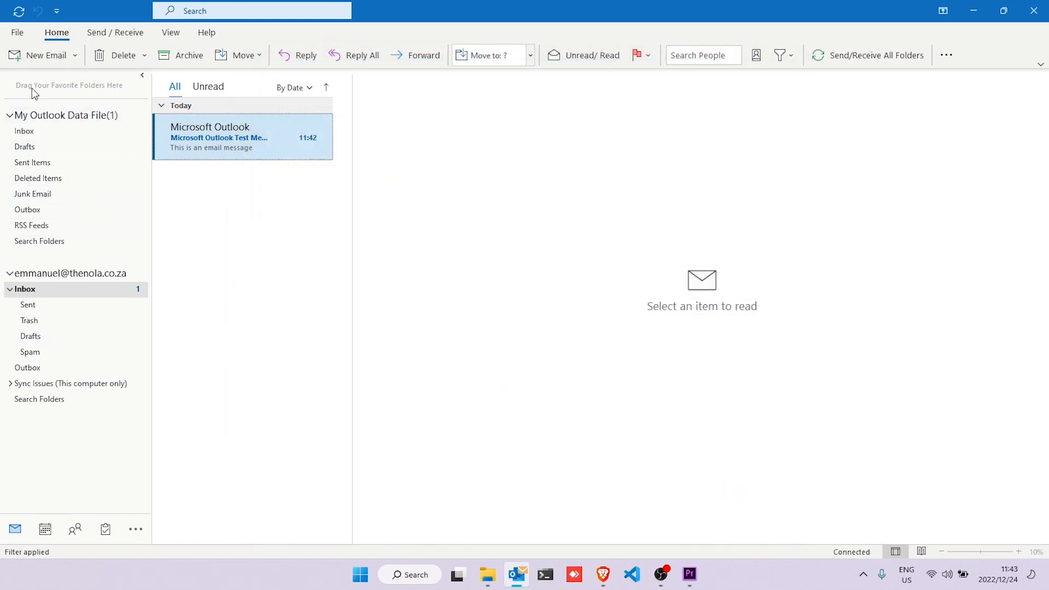
left_click(35, 58)
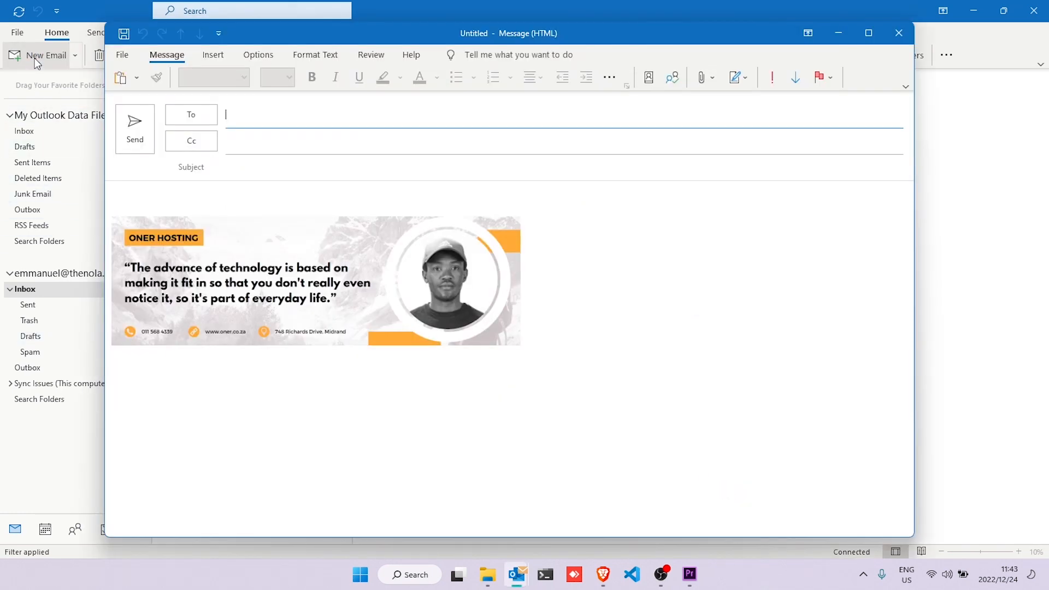
left_click(320, 292)
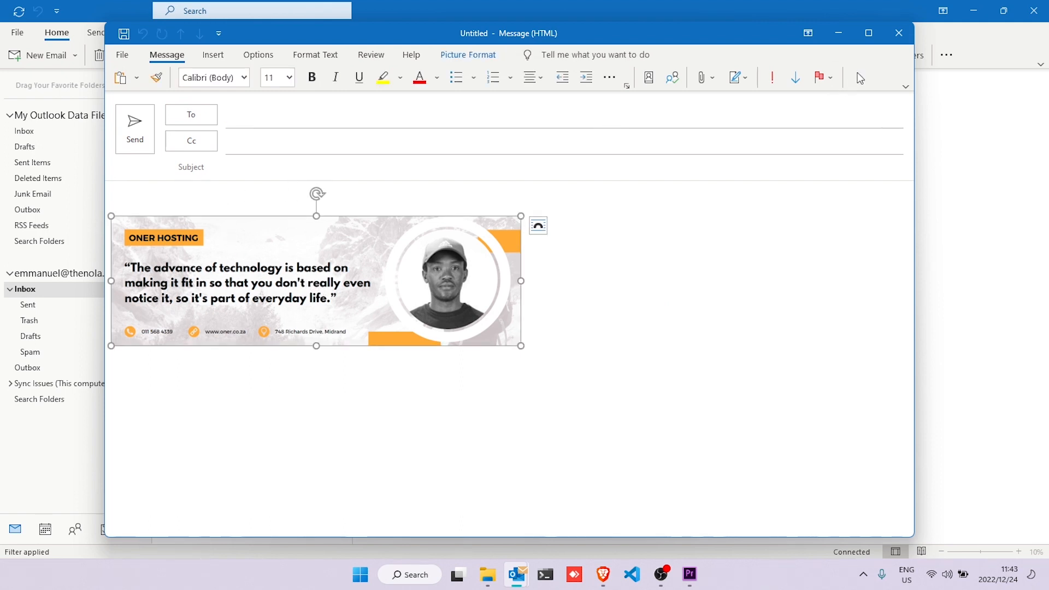
left_click(892, 33)
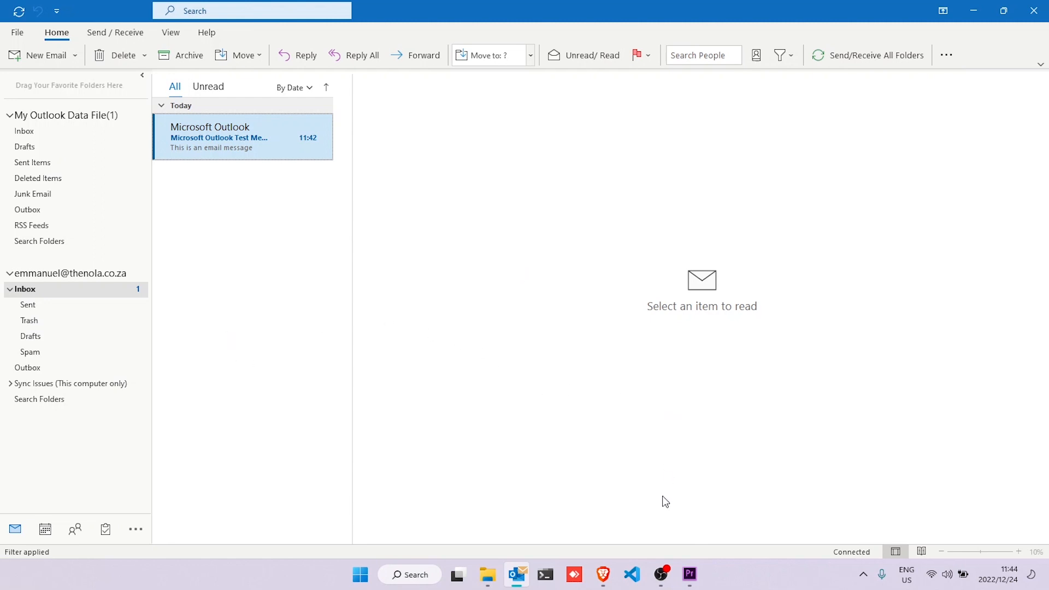
left_click(661, 584)
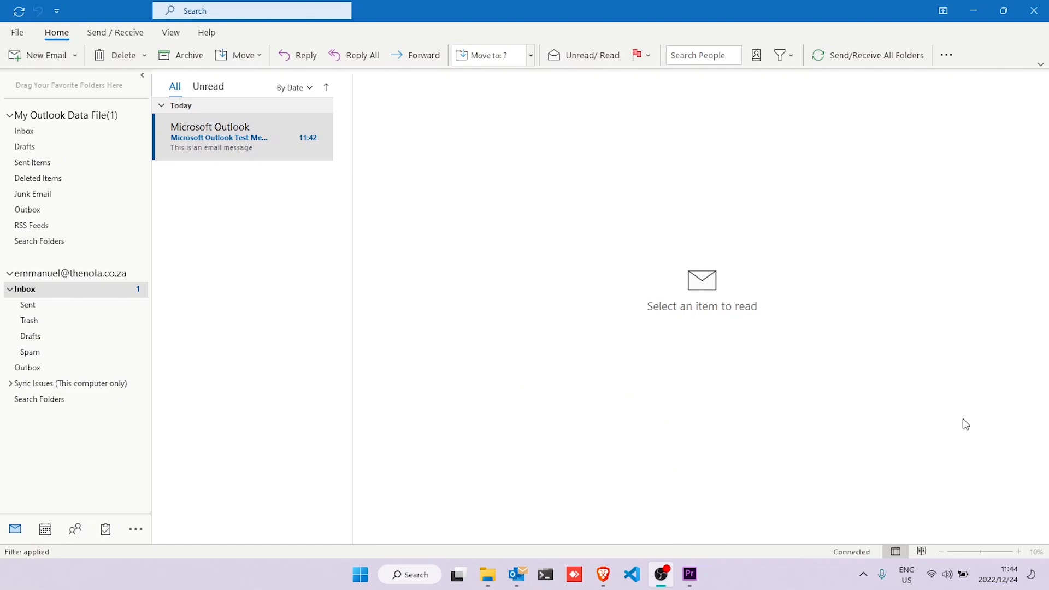